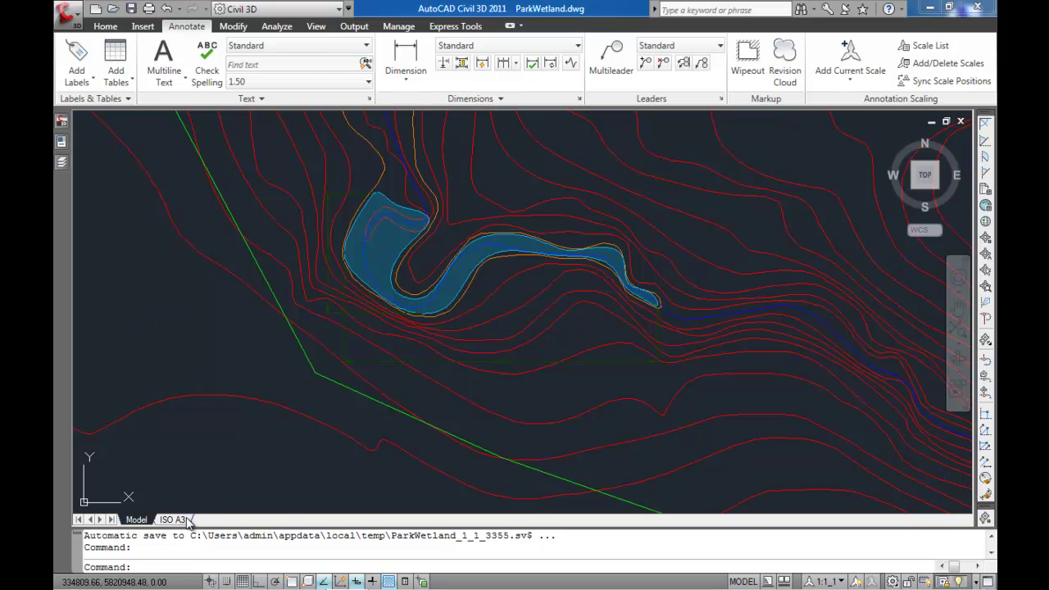
Step: Zoom the ISO A3 viewport to the full contour drawing, check its scale list, then return to Model
mouse_move(181, 524)
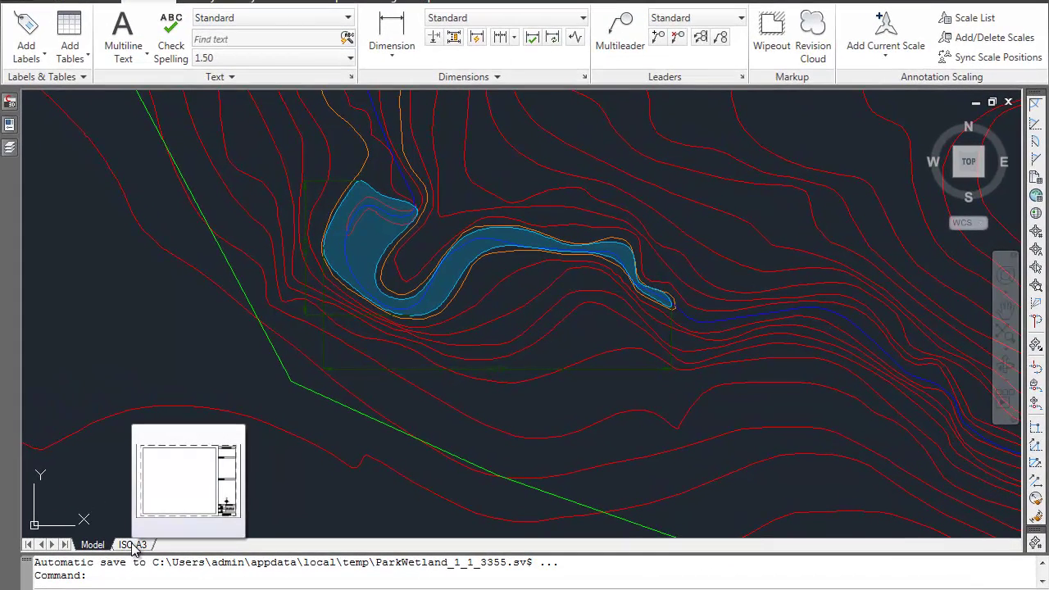
click(134, 545)
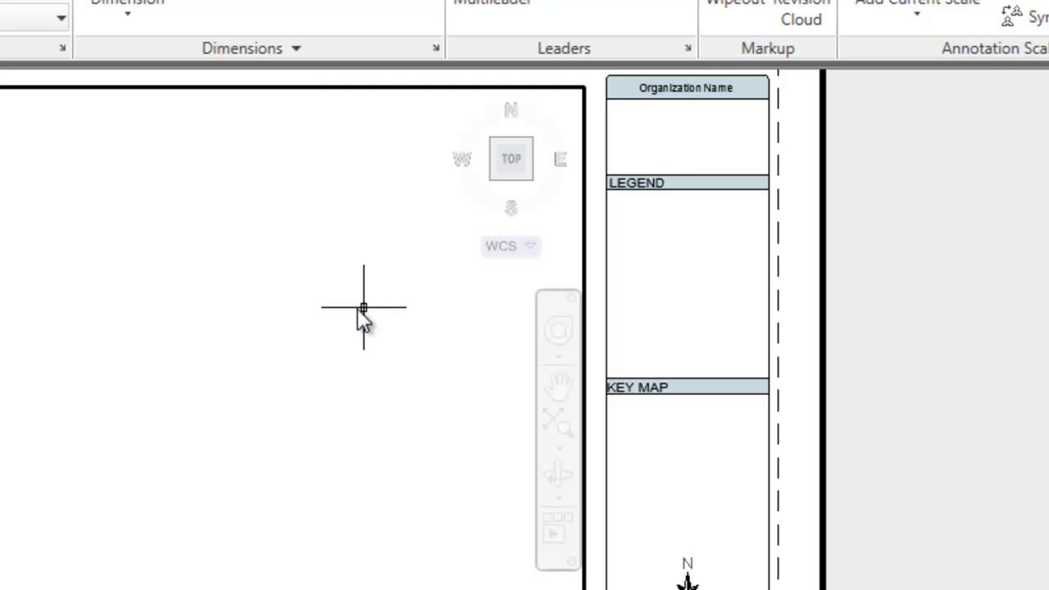
click(556, 425)
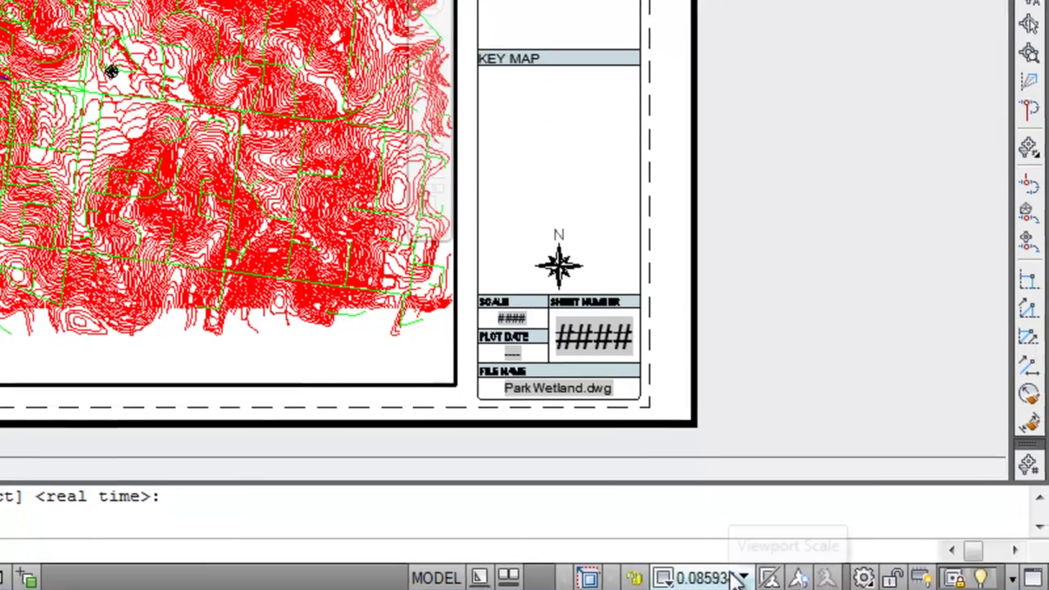
click(738, 578)
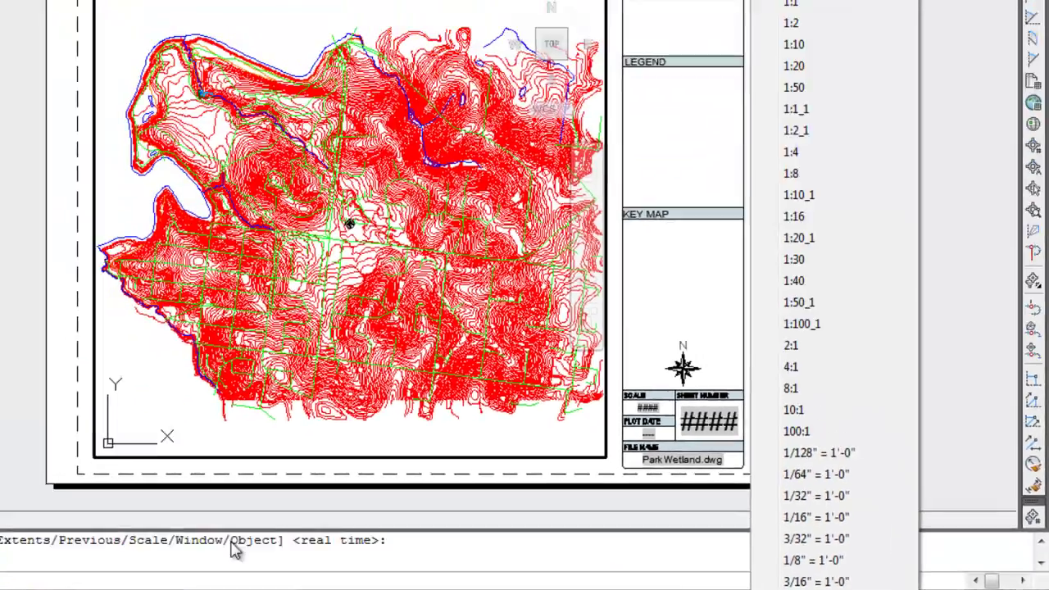
click(148, 410)
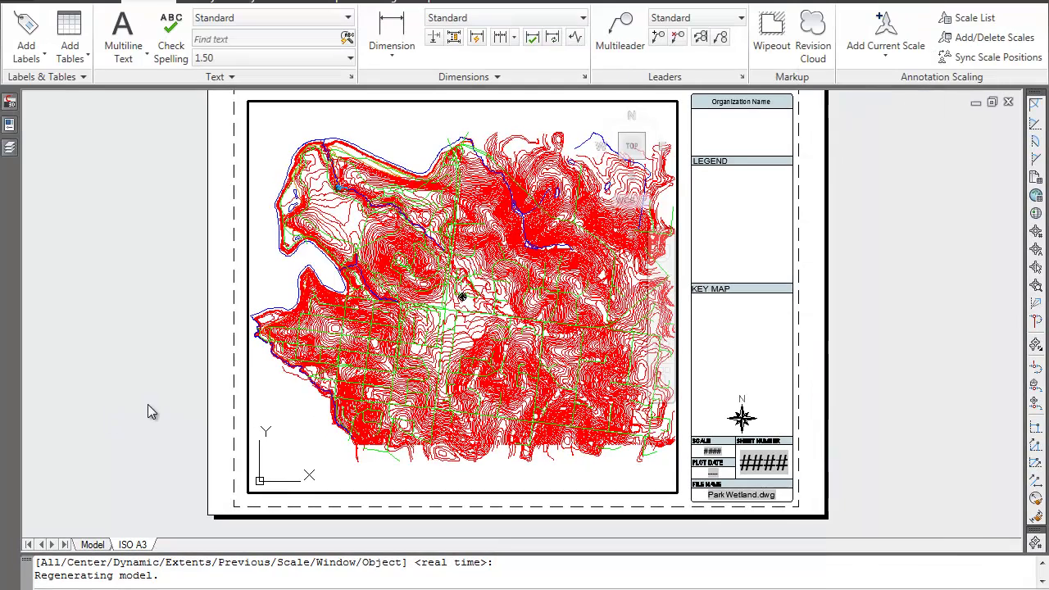
click(93, 544)
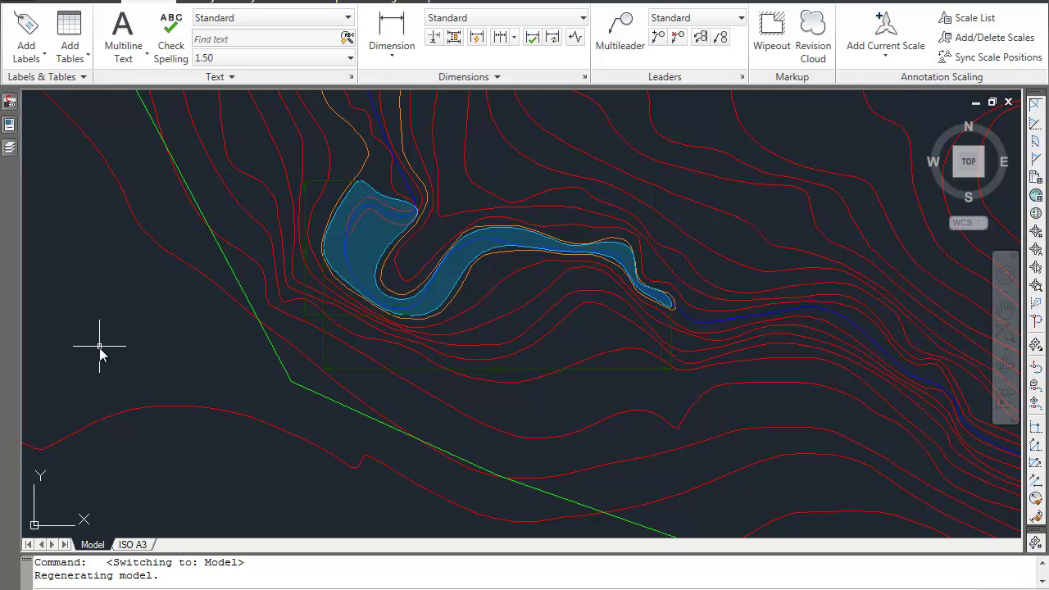
Step: Toggle between Model and ISO A3, ending on the ISO A3 sheet with its title block
click(133, 545)
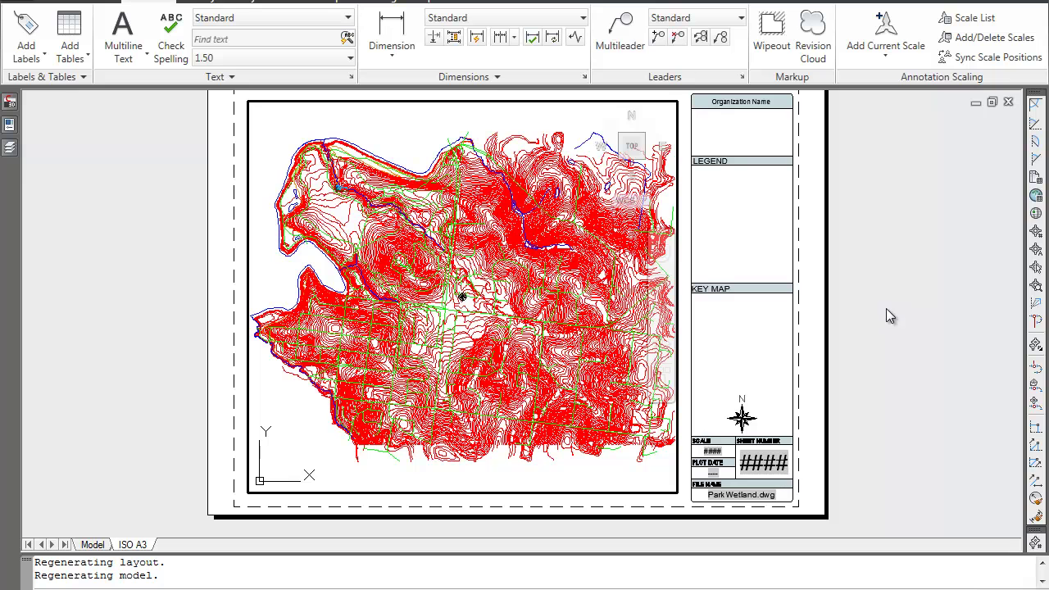
click(92, 545)
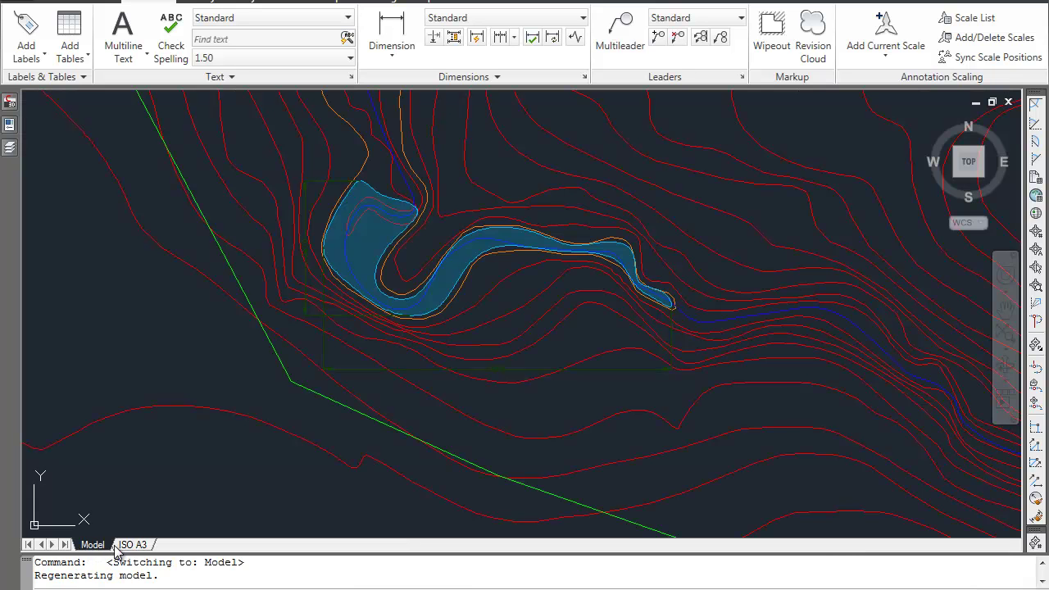
click(144, 546)
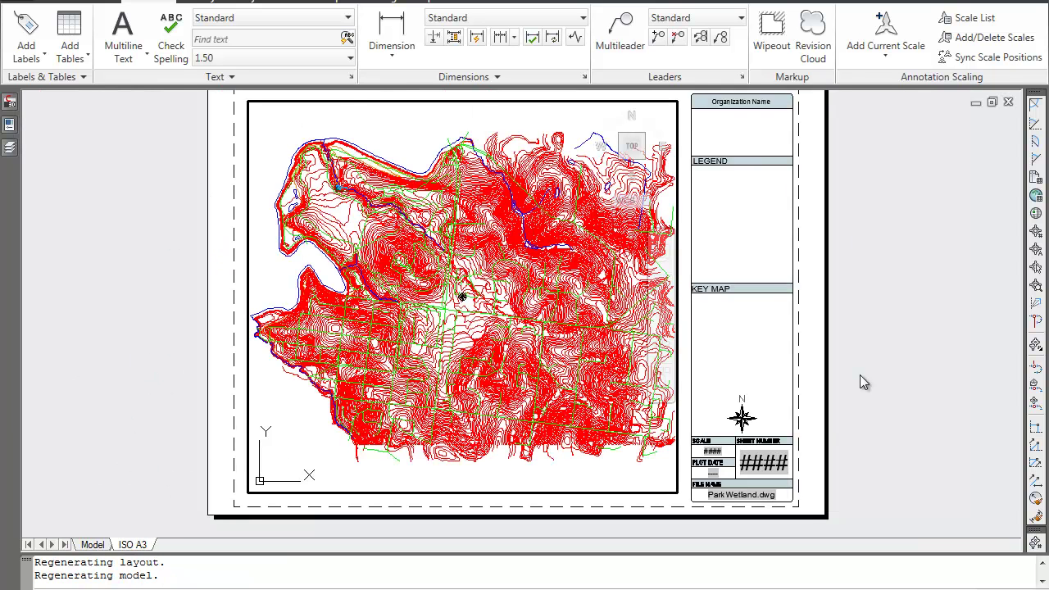
Step: In the Page Setup Manager, set ISO A3's printer to PDFCreator and keep A3 paper
right_click(135, 548)
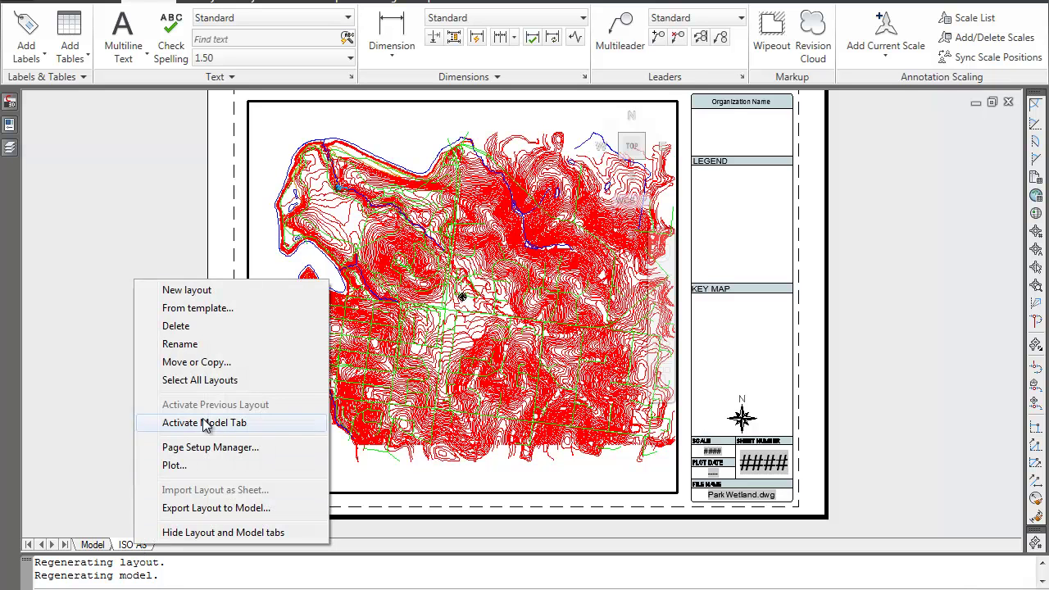
click(201, 449)
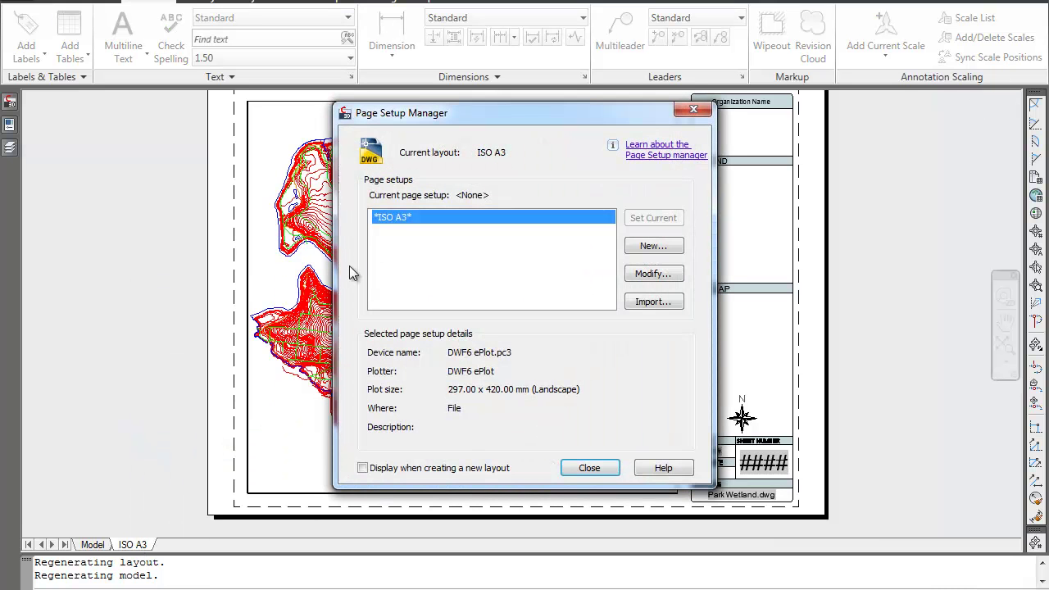
click(649, 275)
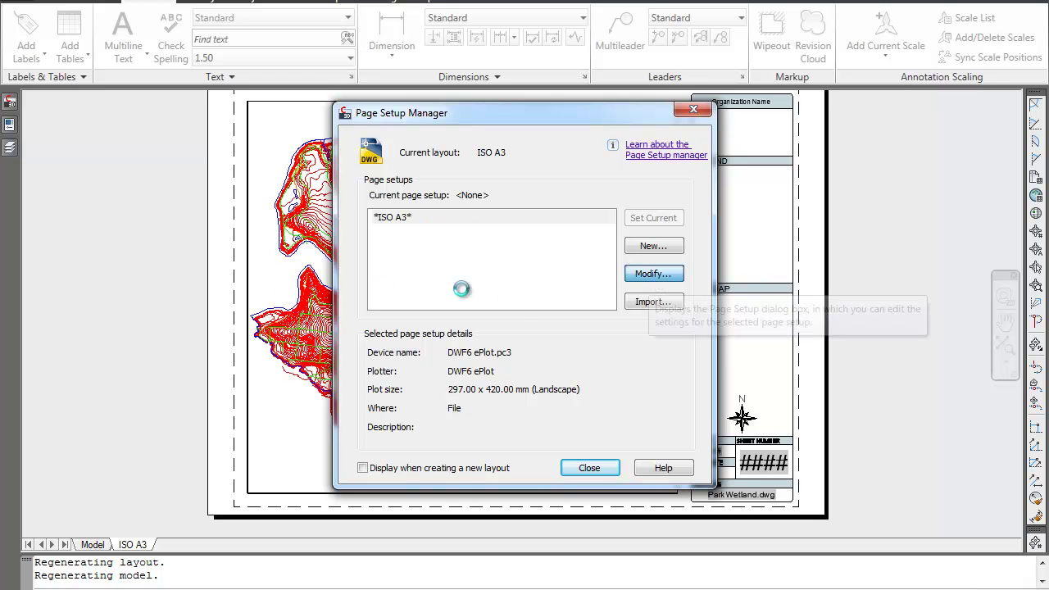
click(415, 181)
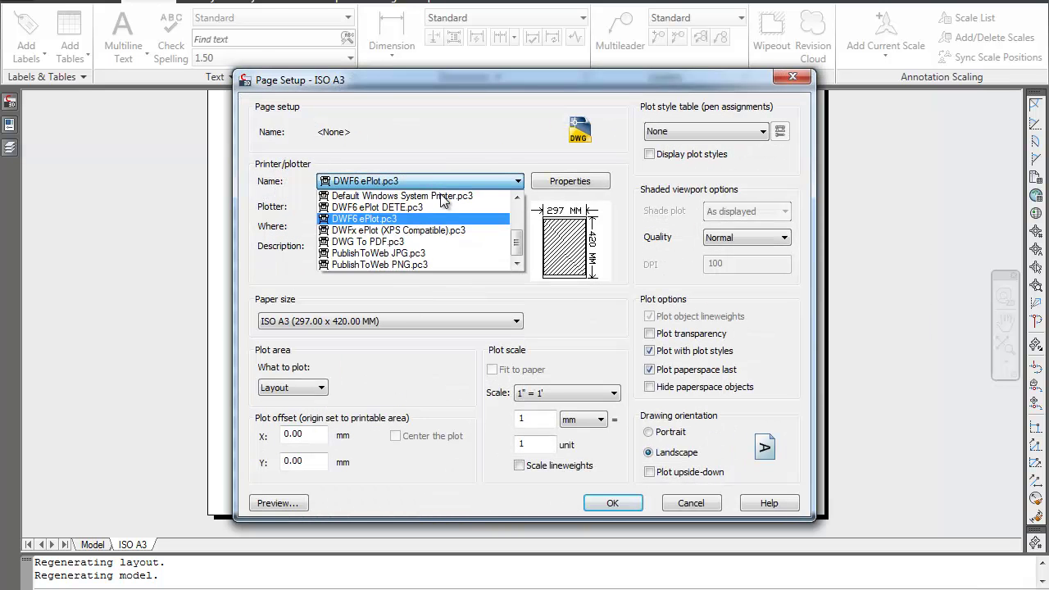
scroll(448, 240, up, 2)
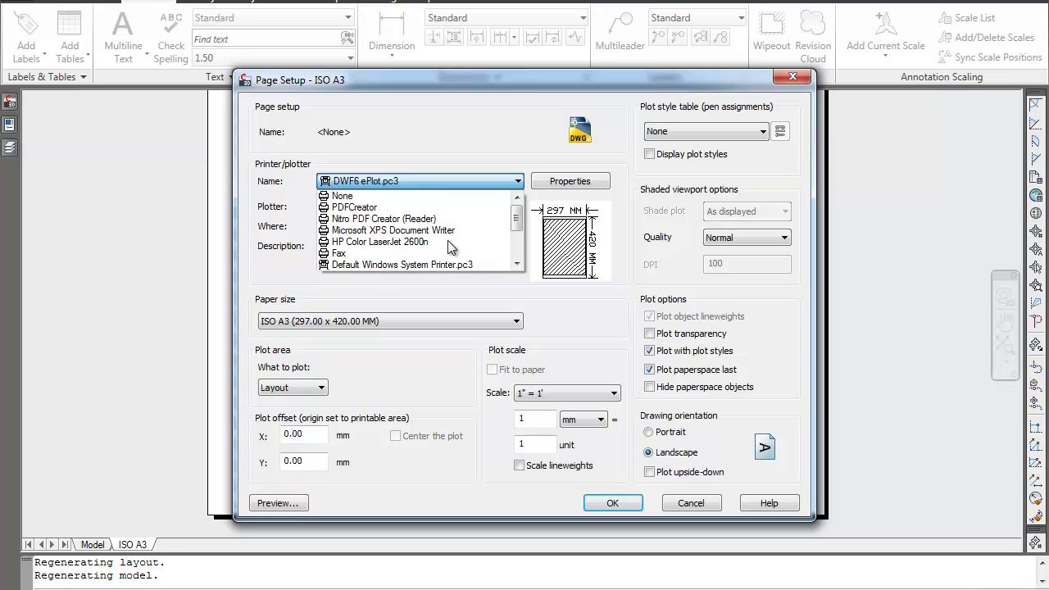
scroll(447, 241, down, 2)
scroll(448, 240, up, 2)
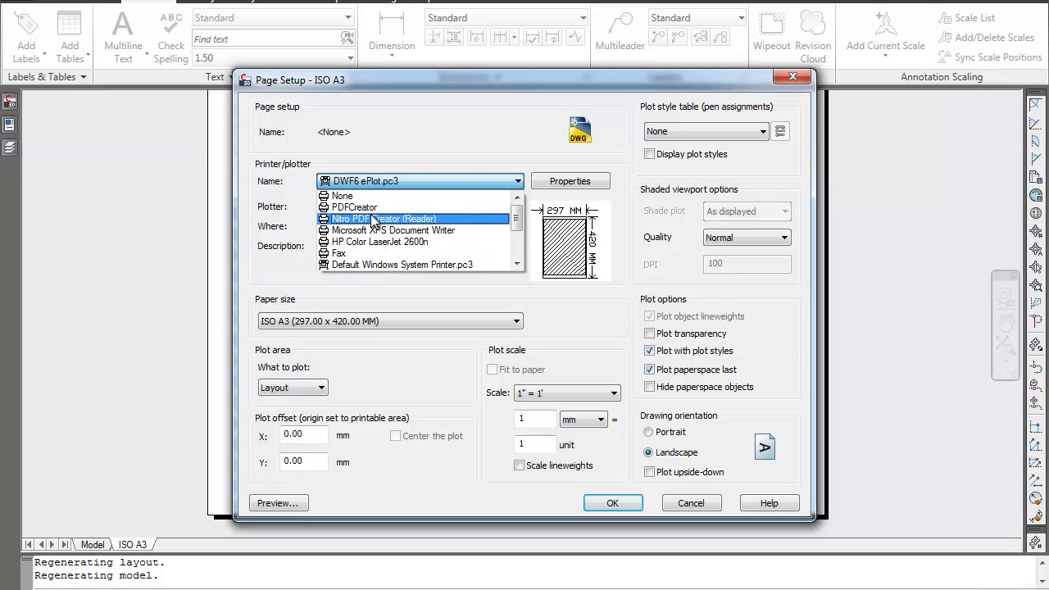
click(360, 207)
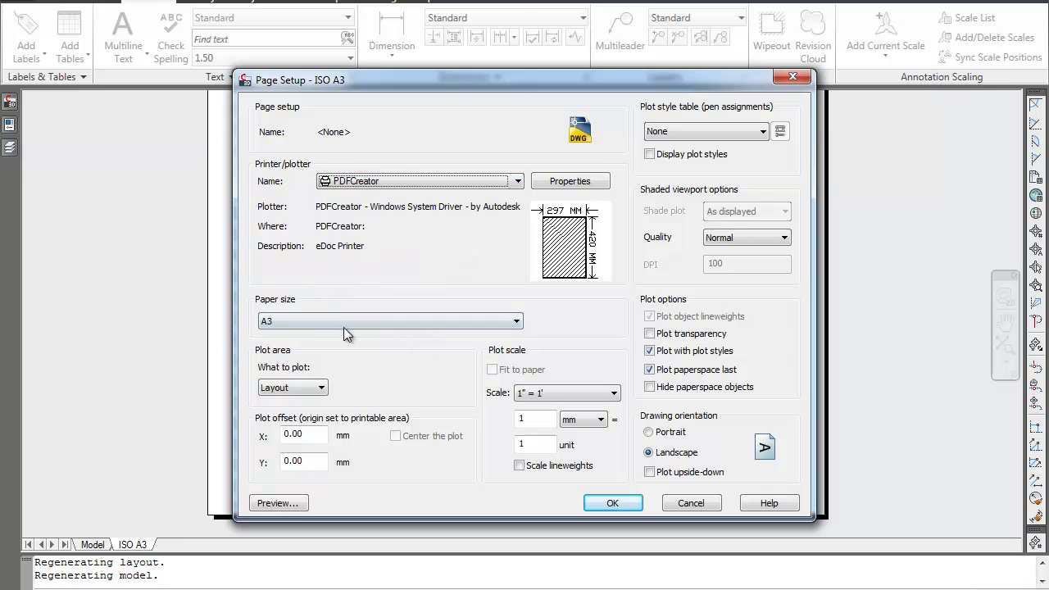
click(319, 324)
click(266, 264)
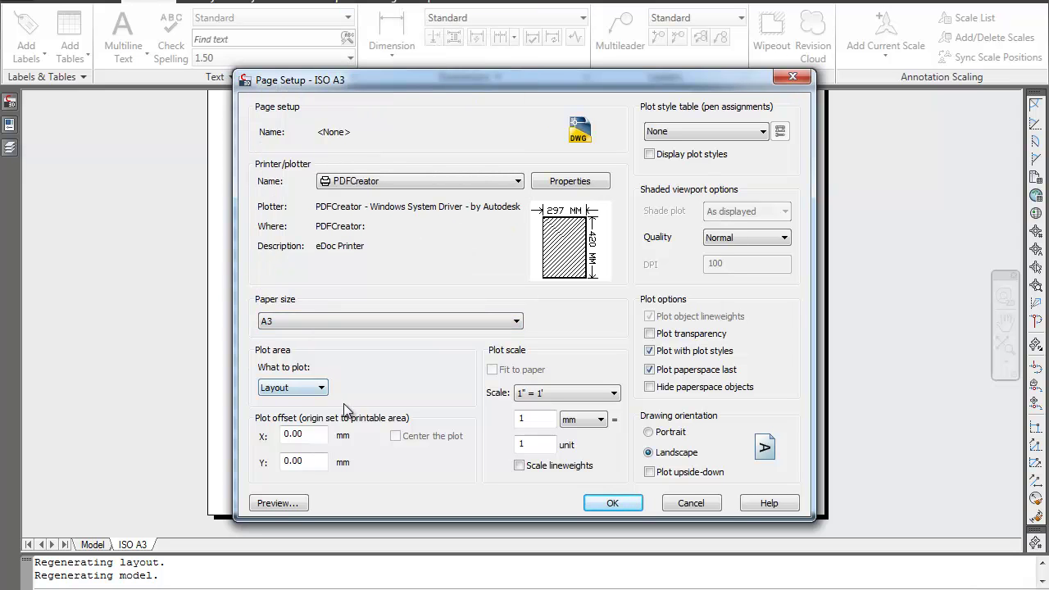
Step: Try 1:1000 and 1:1 plot scales in the Page Setup scale list
click(566, 394)
click(576, 393)
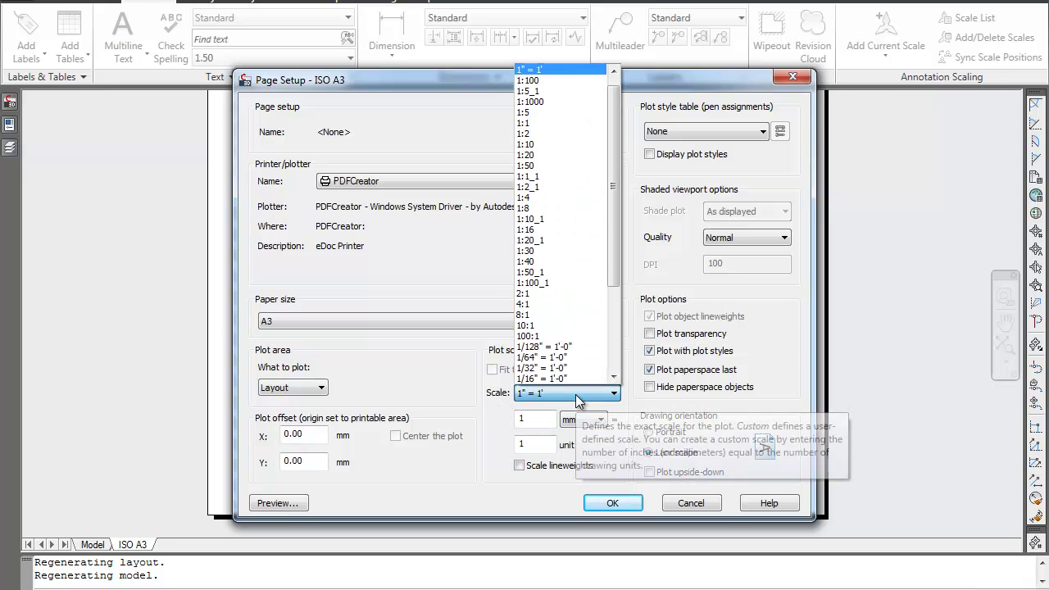
click(544, 102)
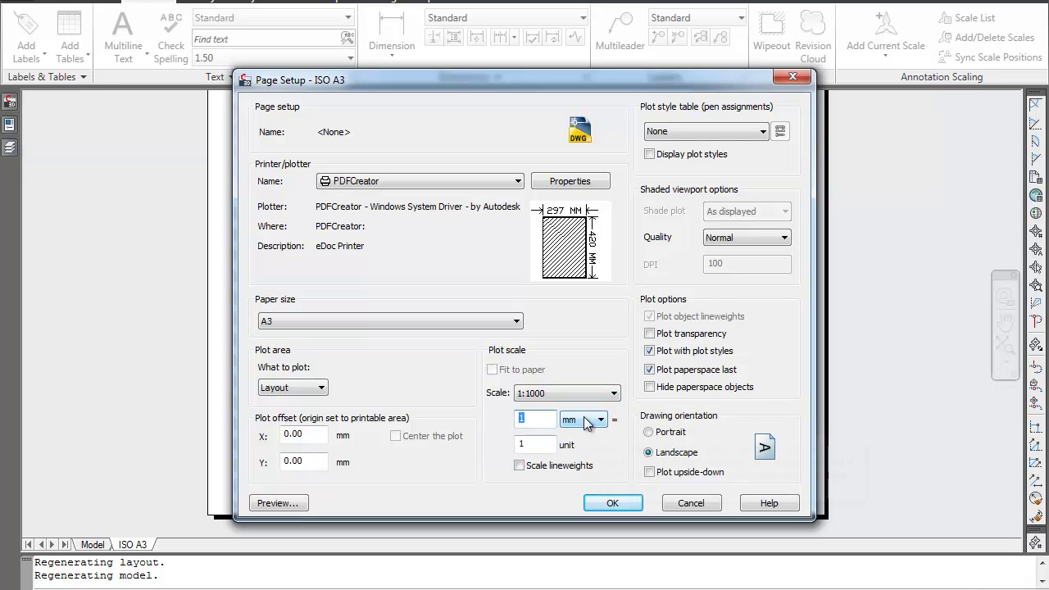
click(534, 447)
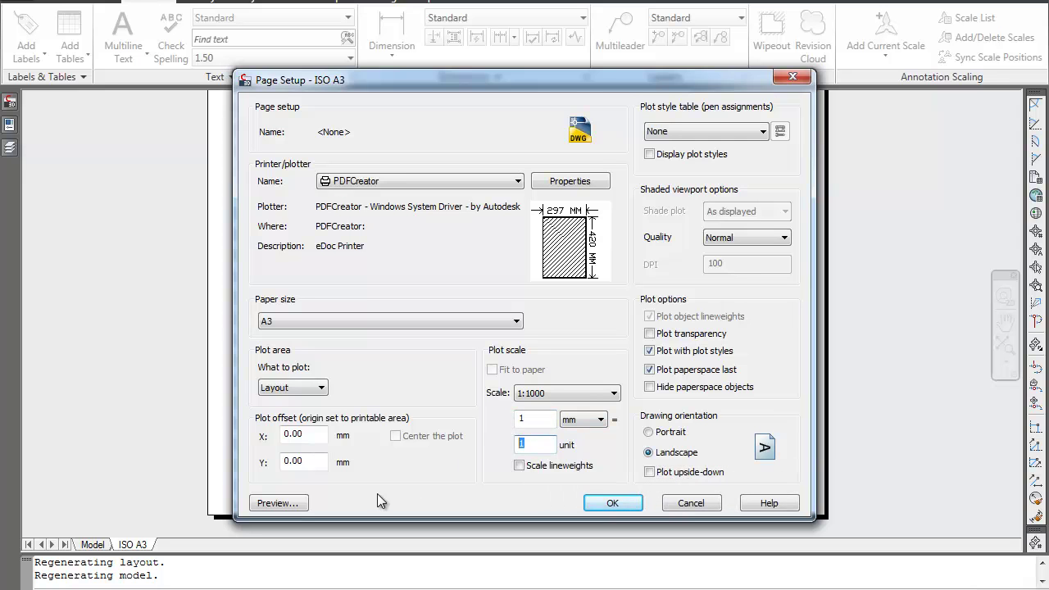
click(571, 392)
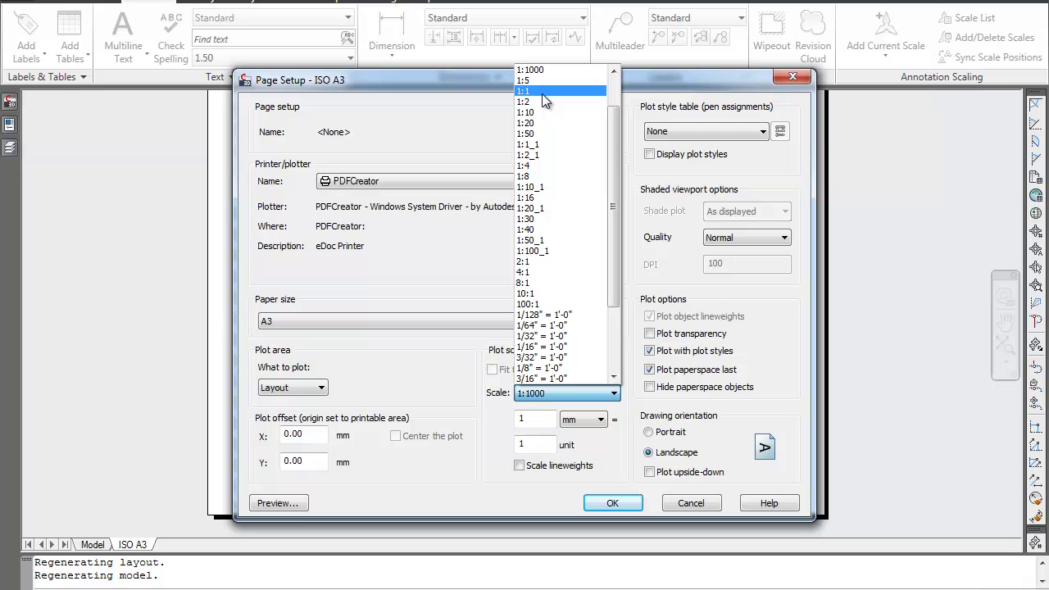
click(539, 145)
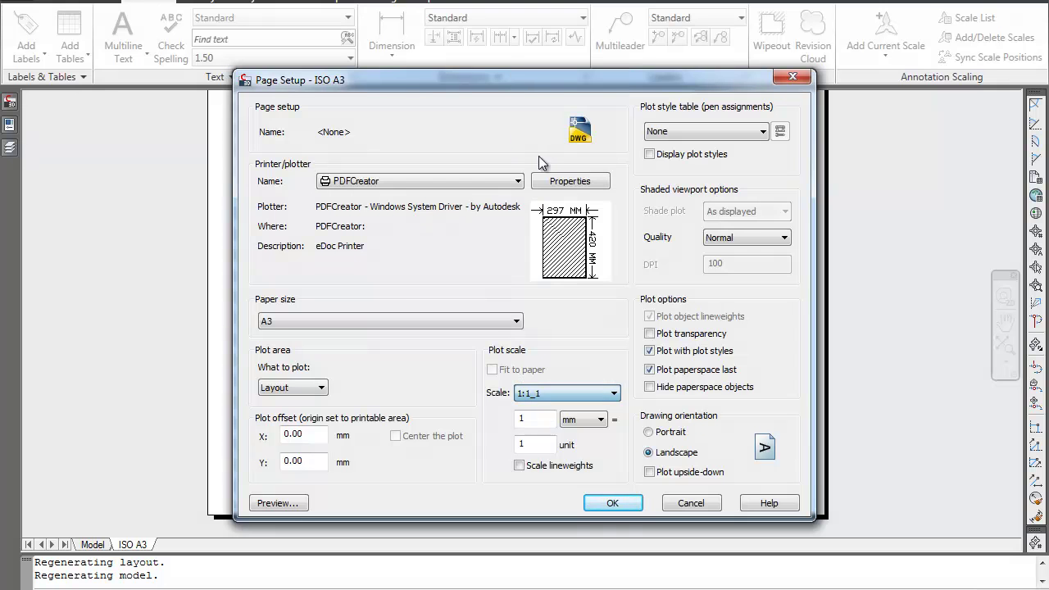
Step: Enter 1 for drawing units and settle on a 1:1000 plot scale
click(575, 397)
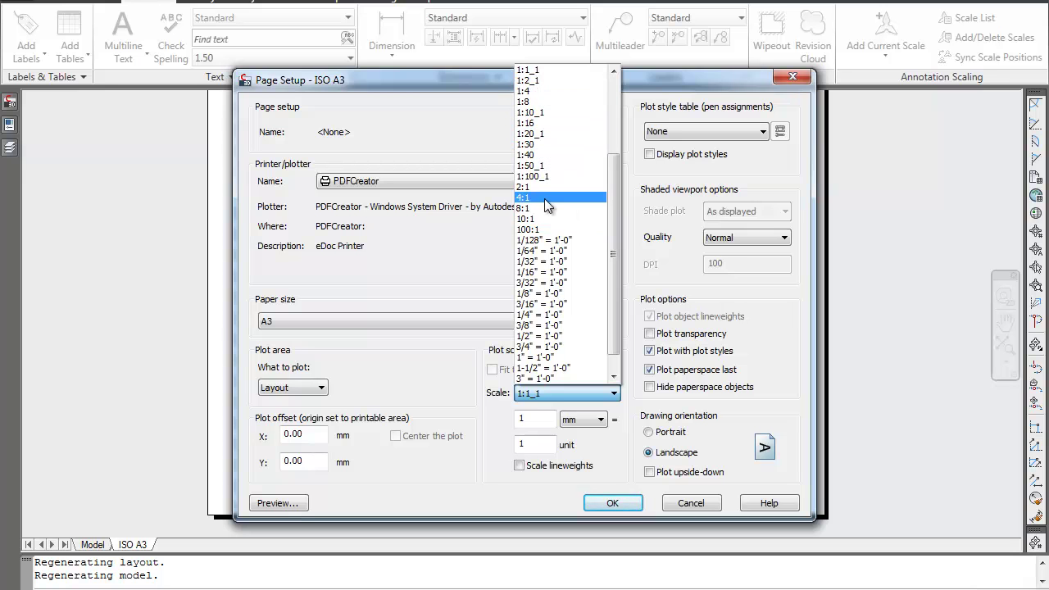
scroll(546, 201, up, 4)
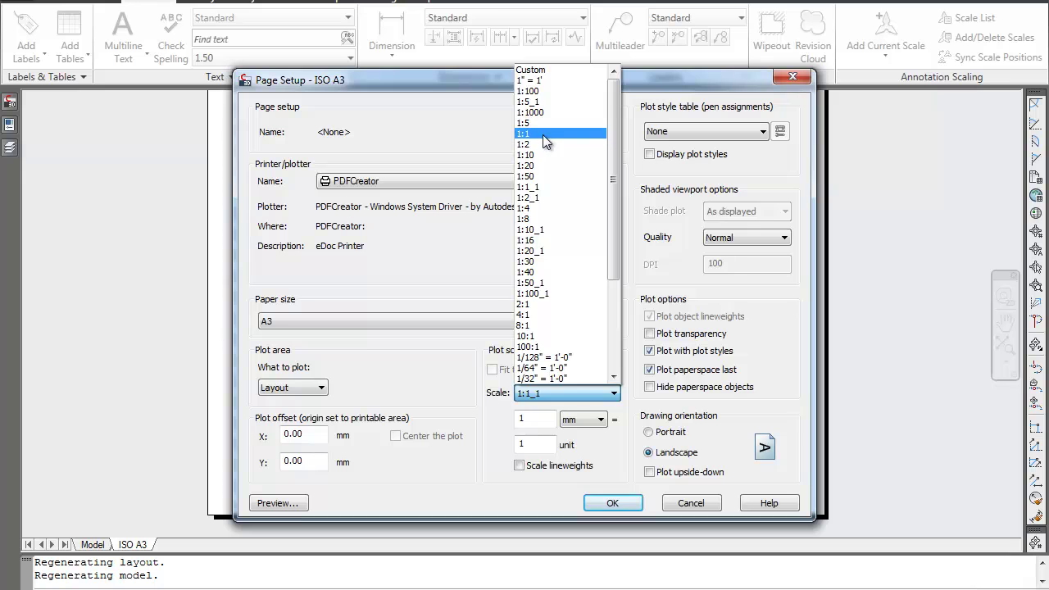
click(543, 134)
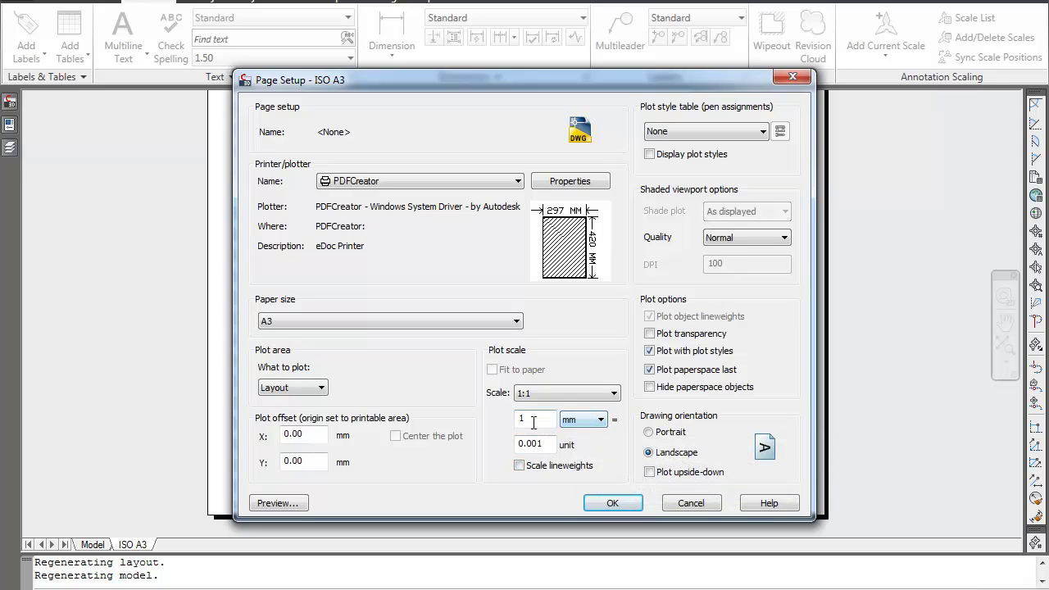
key(Tab)
text(1)
click(565, 395)
click(545, 104)
Step: Confirm the page setup changes and close the Page Setup Manager
click(613, 503)
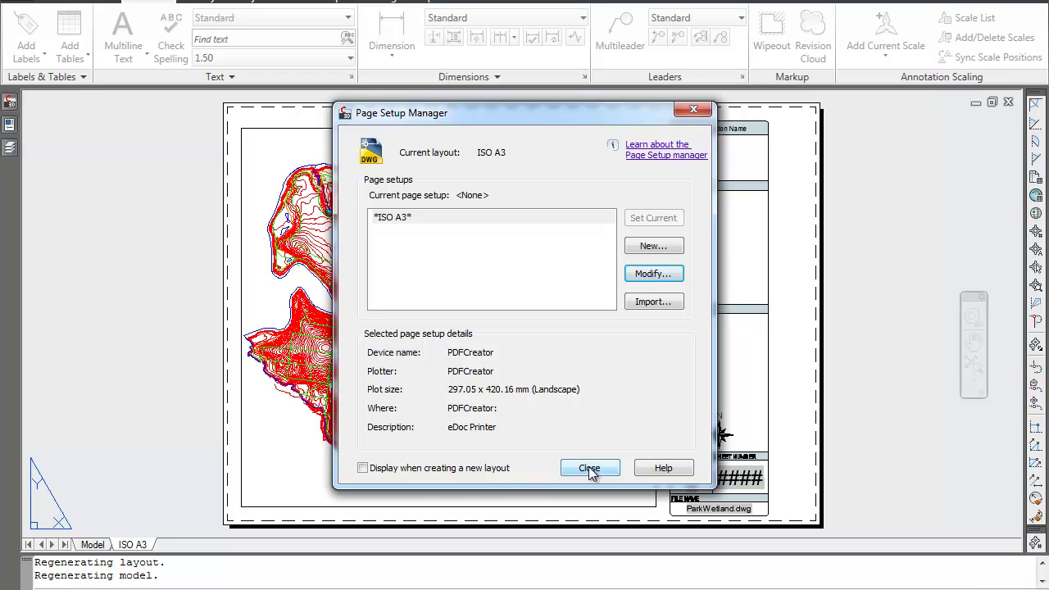
click(591, 474)
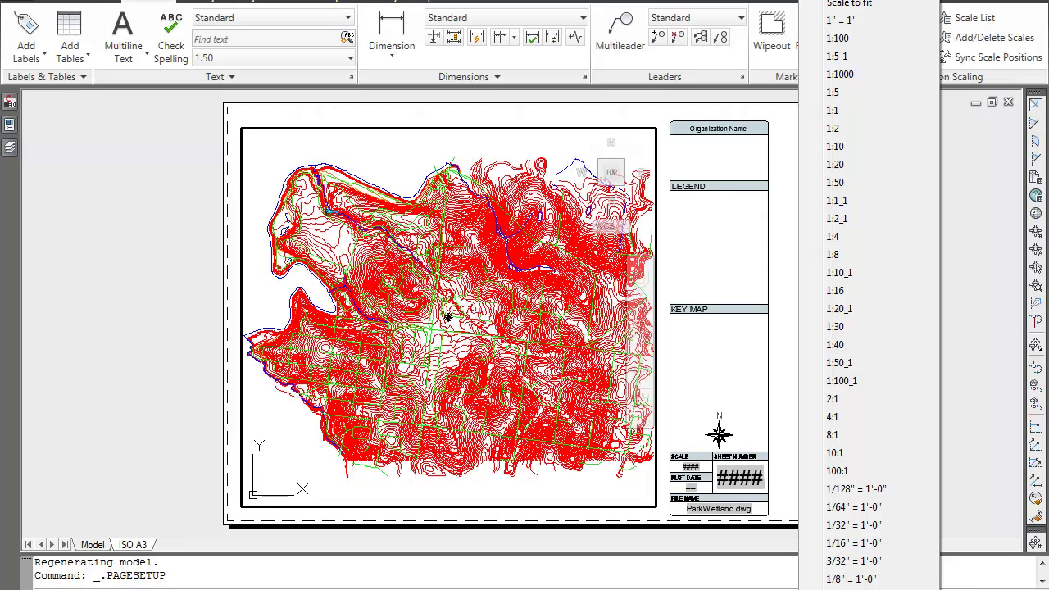
scroll(856, 327, down, 1)
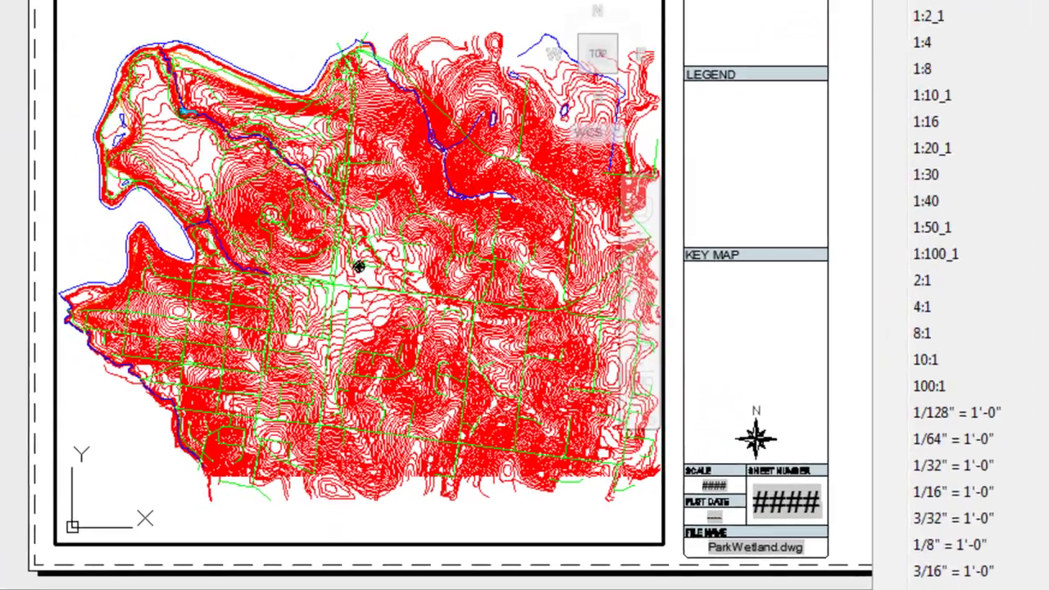
scroll(856, 328, down, 8)
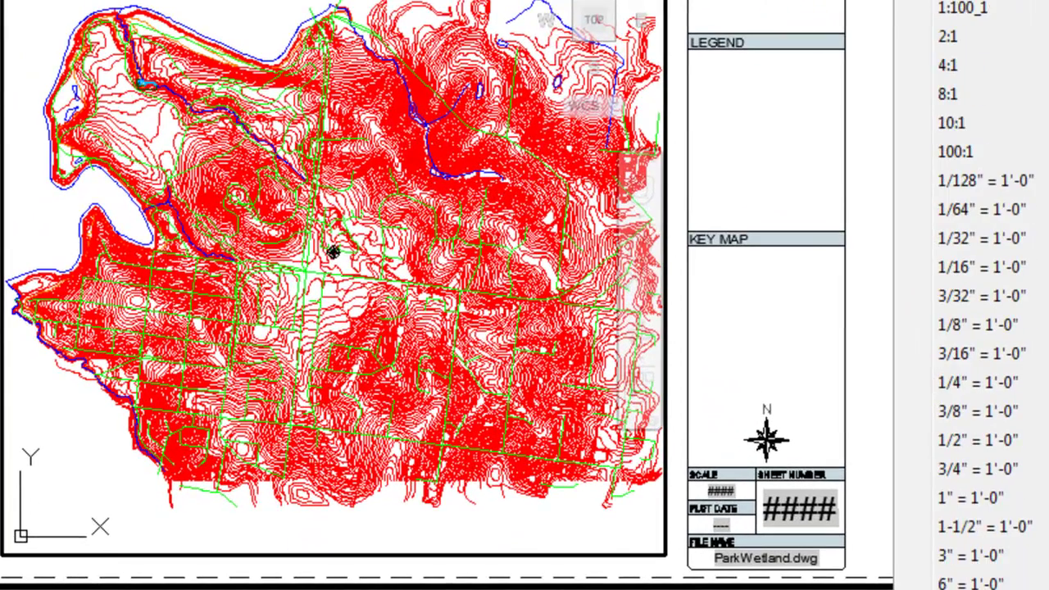
click(988, 274)
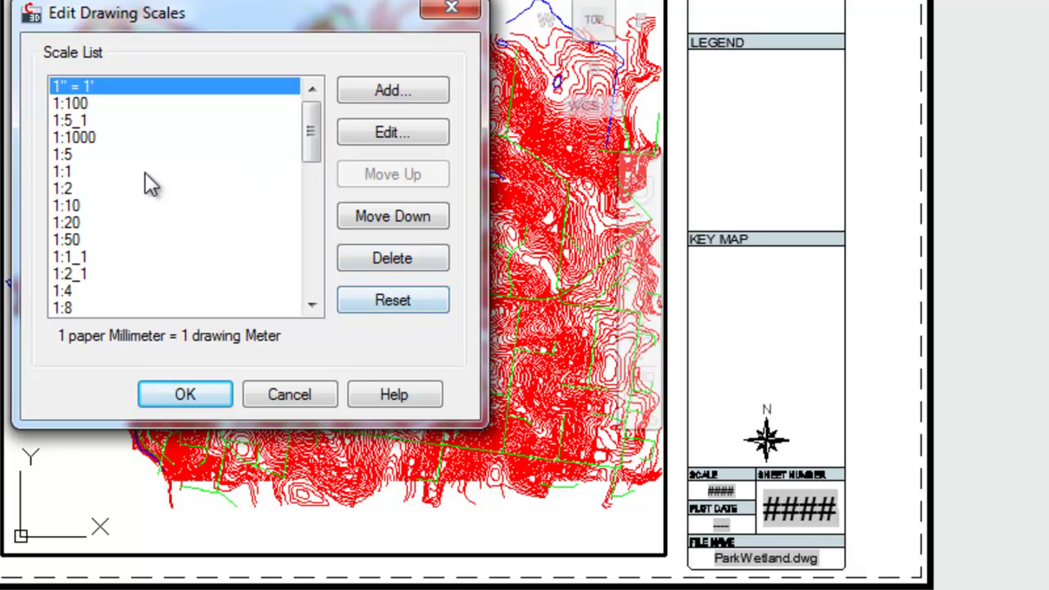
Step: Reset the drawing's scale list to the default metric scales
click(81, 138)
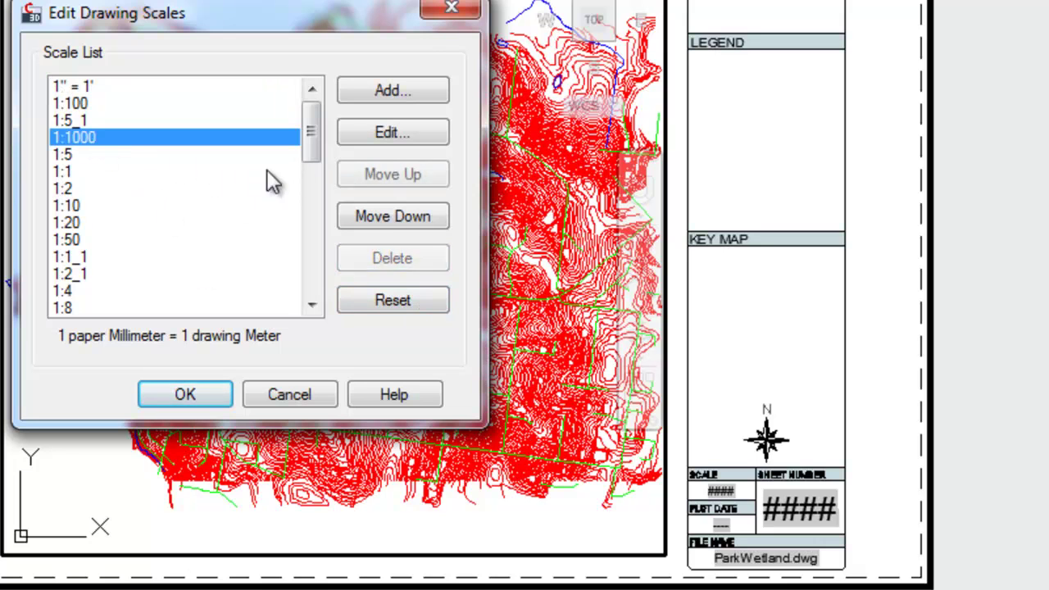
click(414, 302)
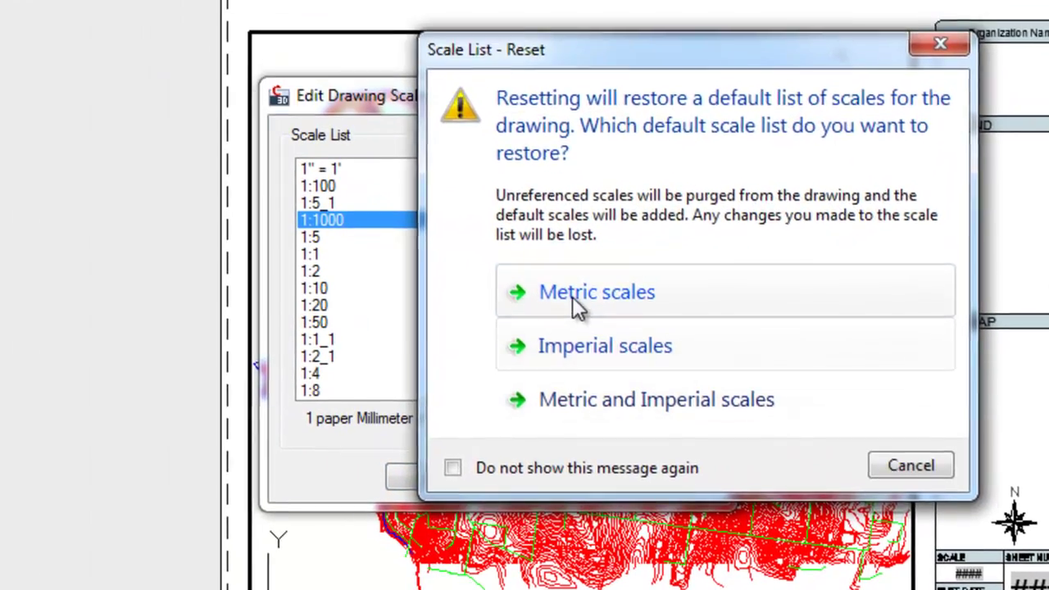
click(572, 296)
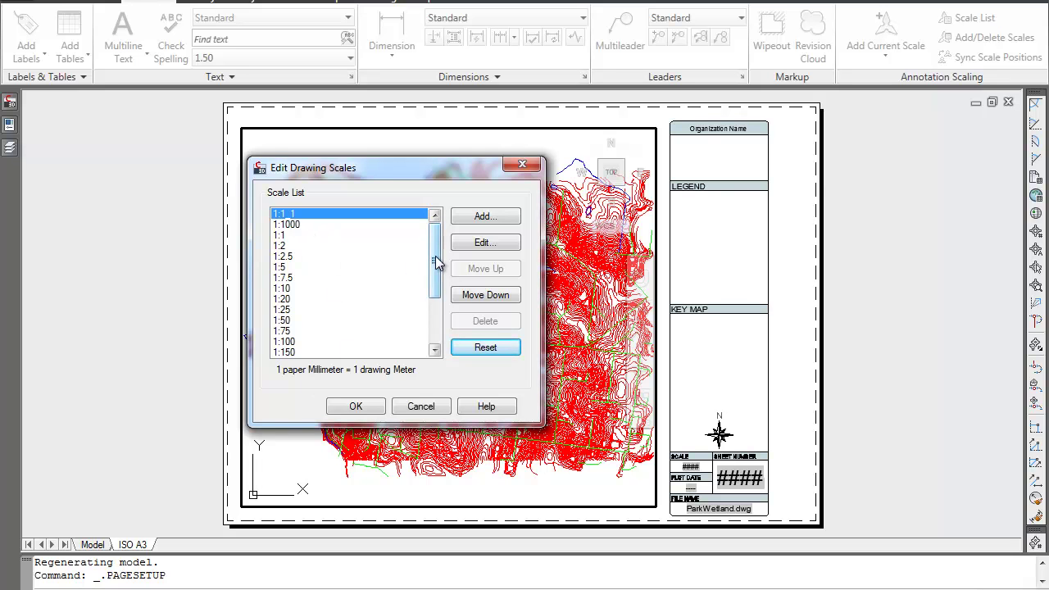
mouse_move(434, 246)
mouse_down()
mouse_move(433, 344)
mouse_move(434, 239)
mouse_up()
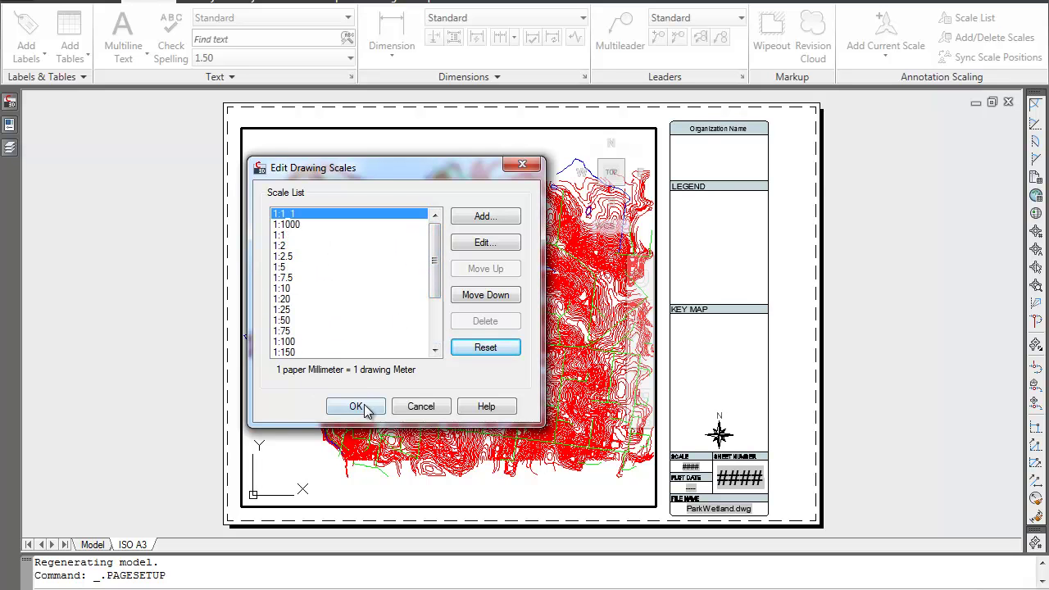
key(Escape)
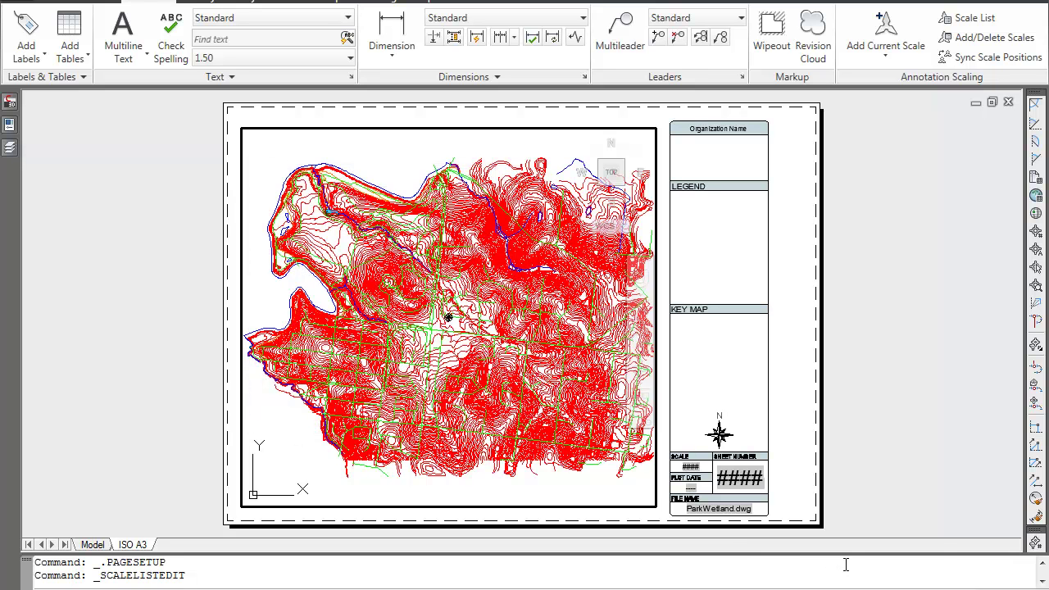
Step: Set the viewport scale to 1:5000 and pan to the coastline north of the lake
click(869, 588)
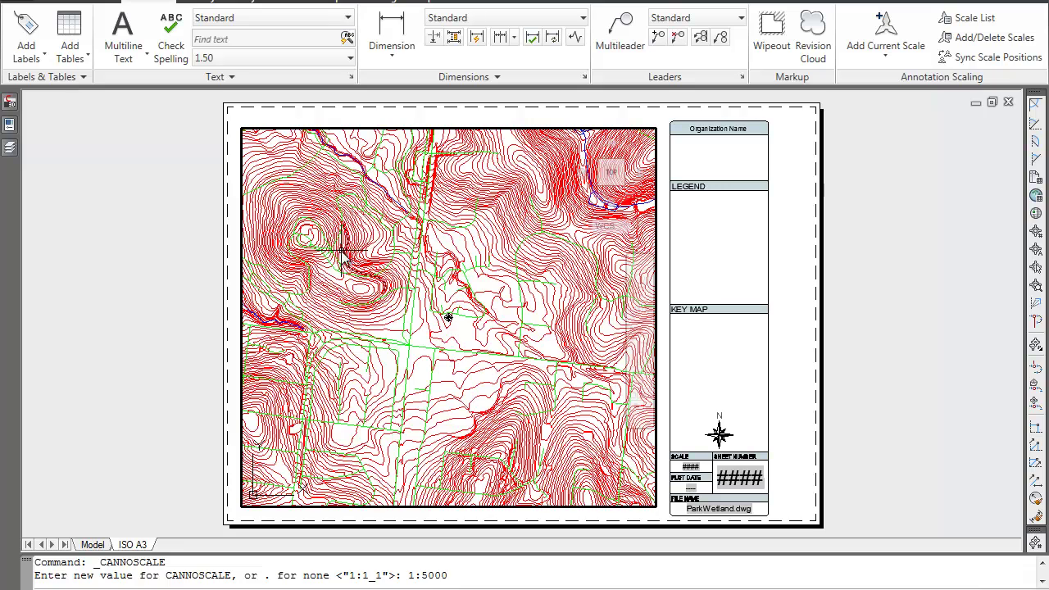
middle_drag(342, 249, 416, 304)
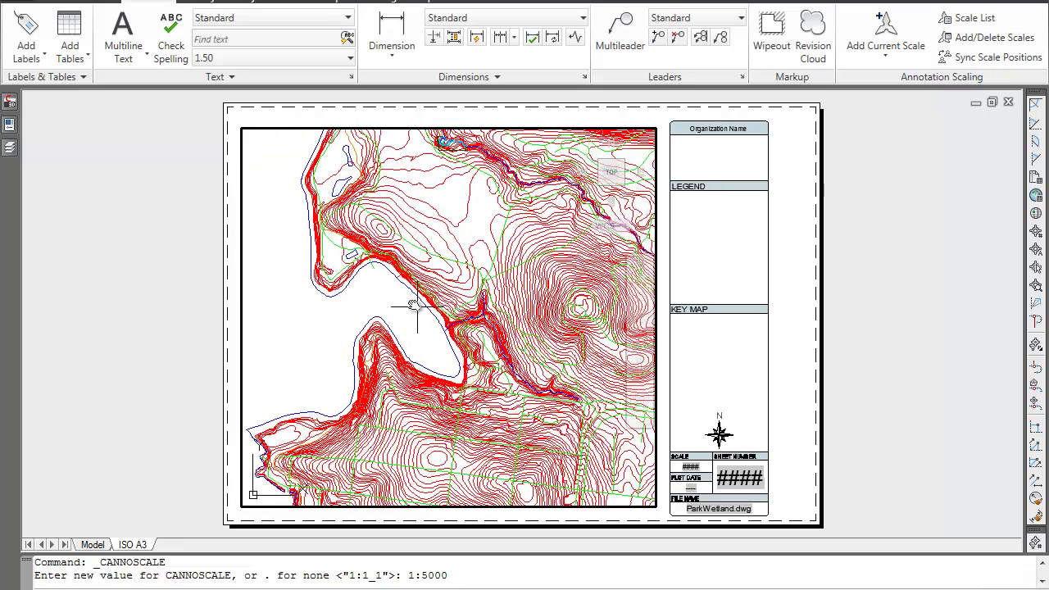
middle_drag(484, 252, 443, 334)
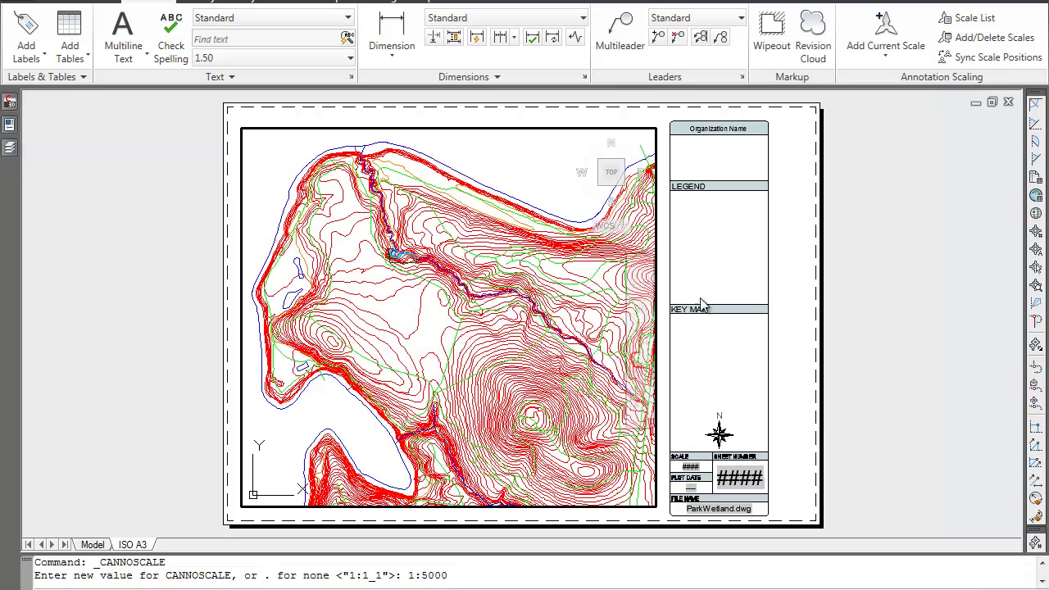
Step: Drag the viewport's right corner left to a narrow strip, then re-pan the map inside it
double_click(834, 258)
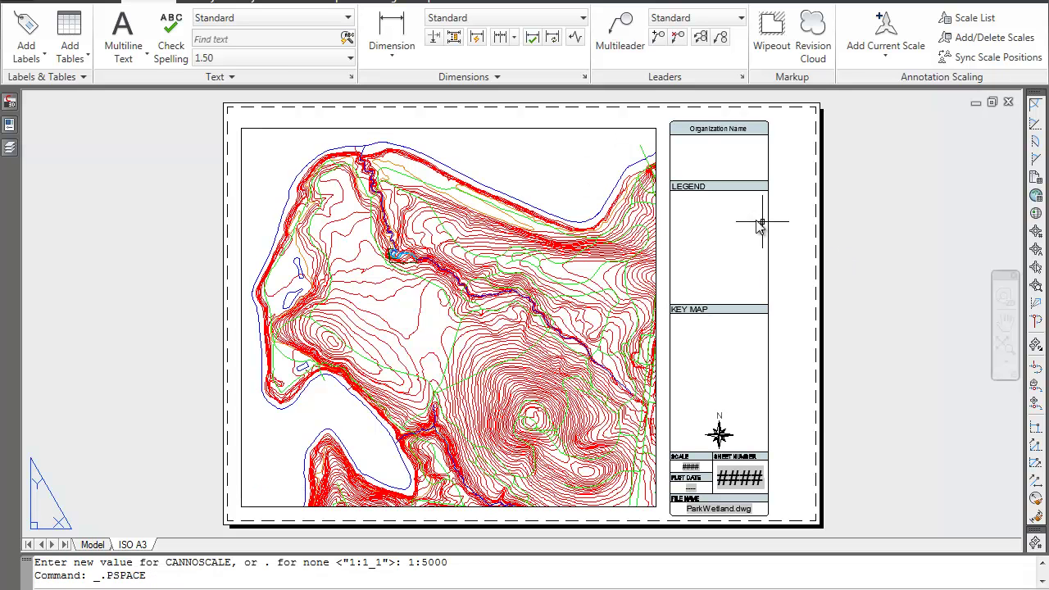
click(659, 176)
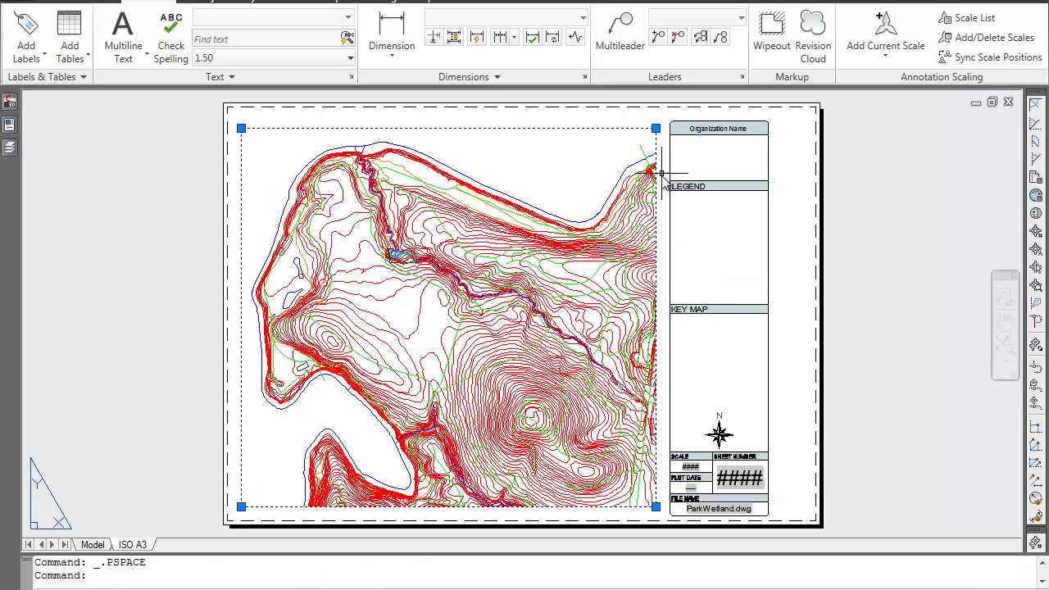
click(656, 129)
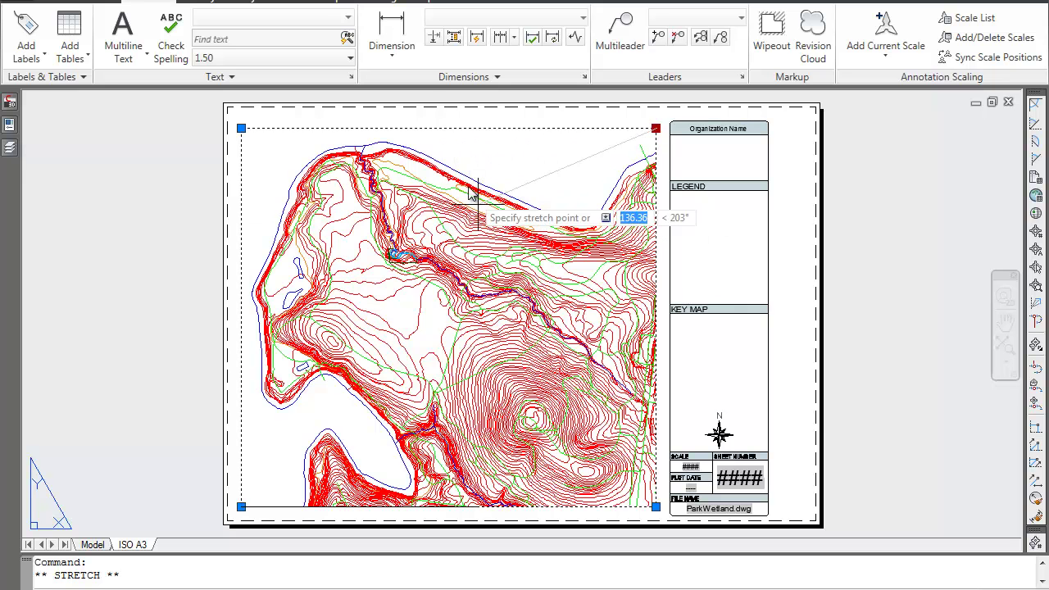
click(427, 141)
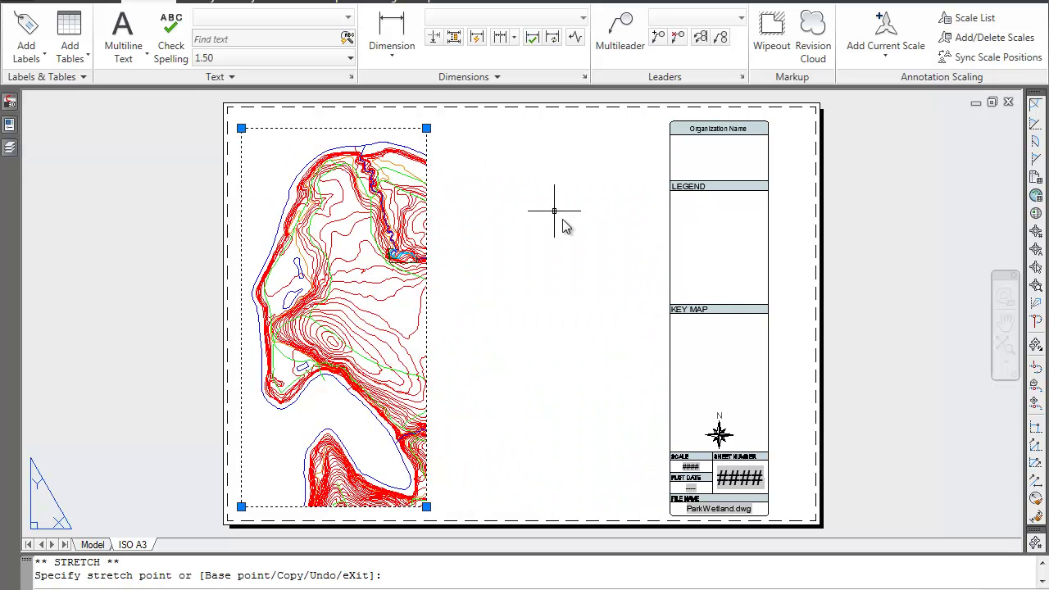
double_click(370, 345)
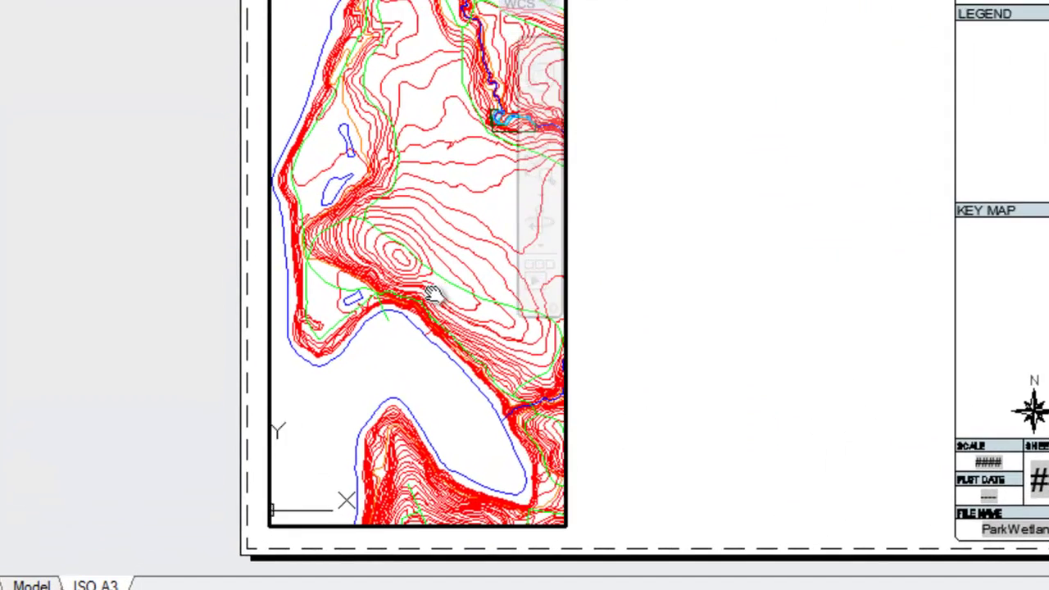
middle_drag(435, 295, 408, 302)
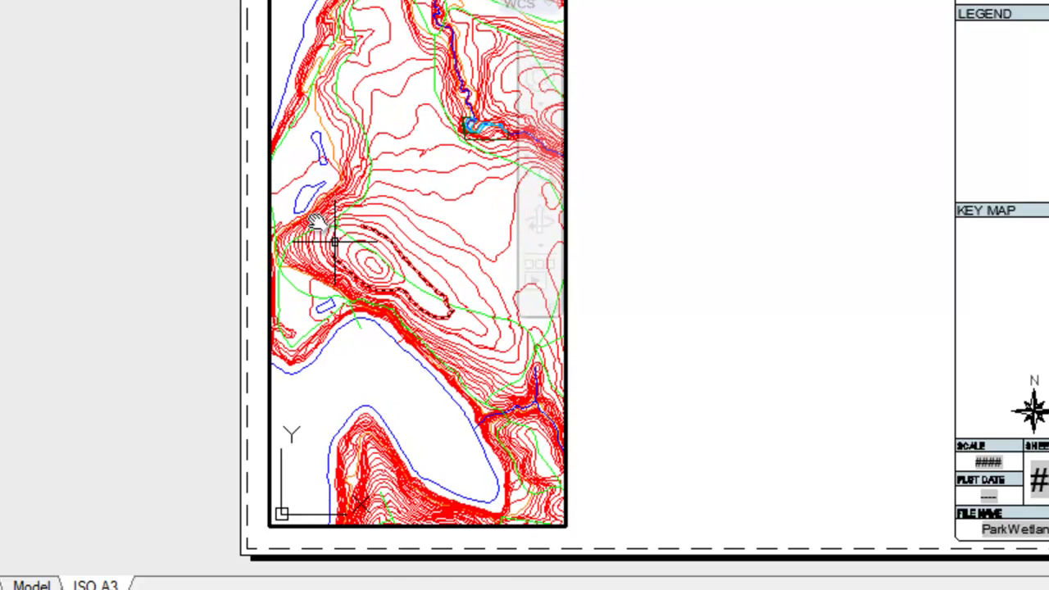
double_click(85, 85)
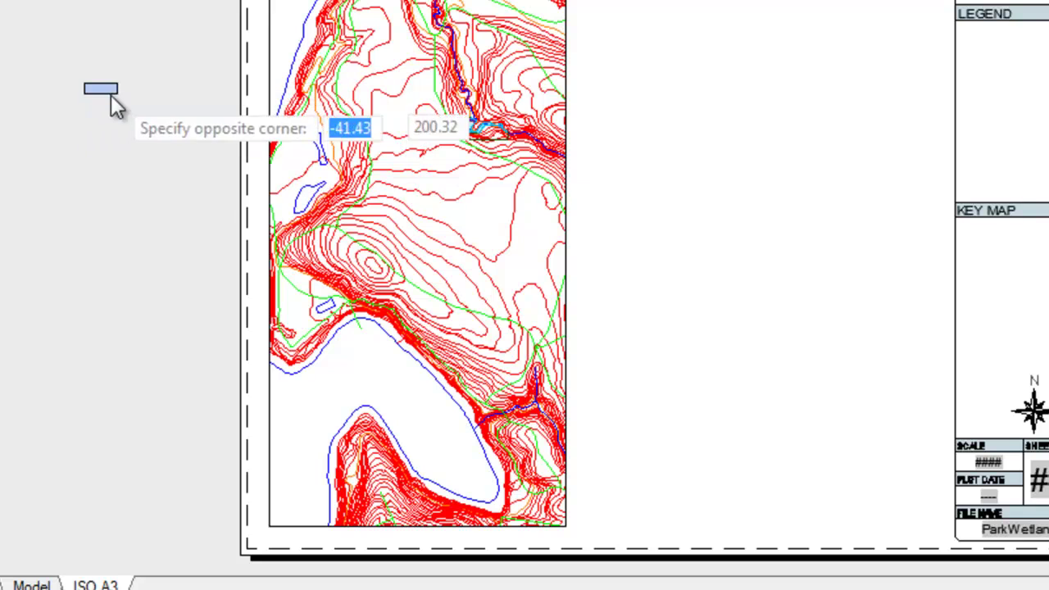
Step: Open Layer Properties from the main drawing tools
click(112, 98)
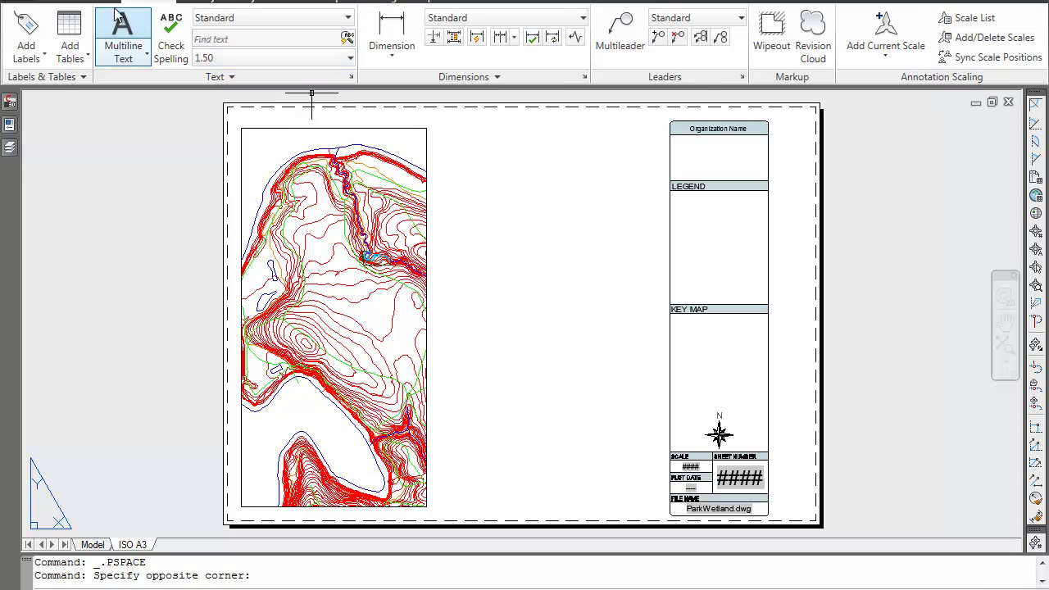
click(59, 3)
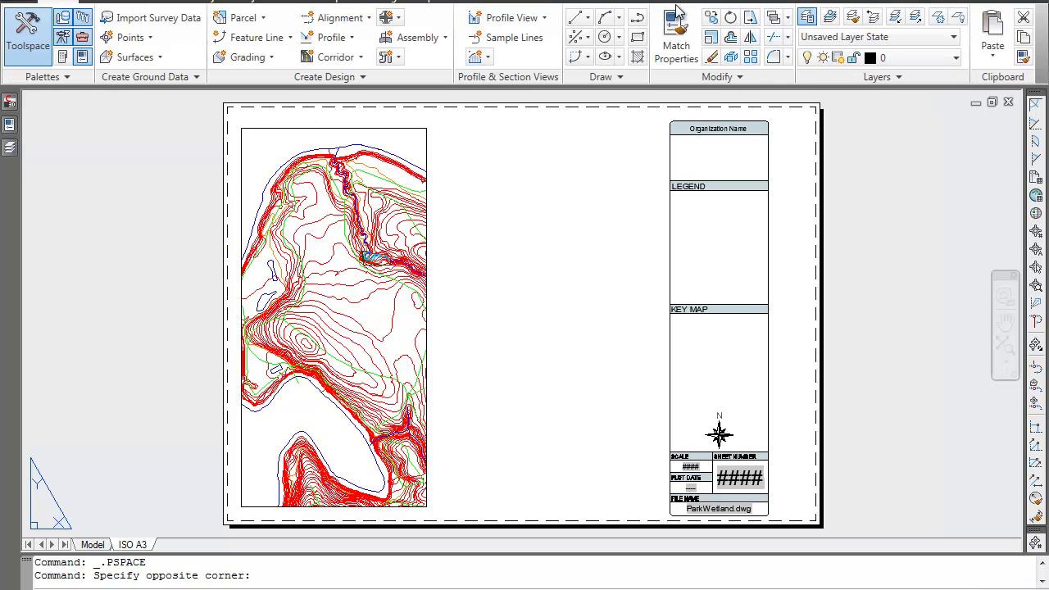
click(807, 16)
Step: Load the 2D Drafting & Annotation workspace from the workspace list
click(332, 2)
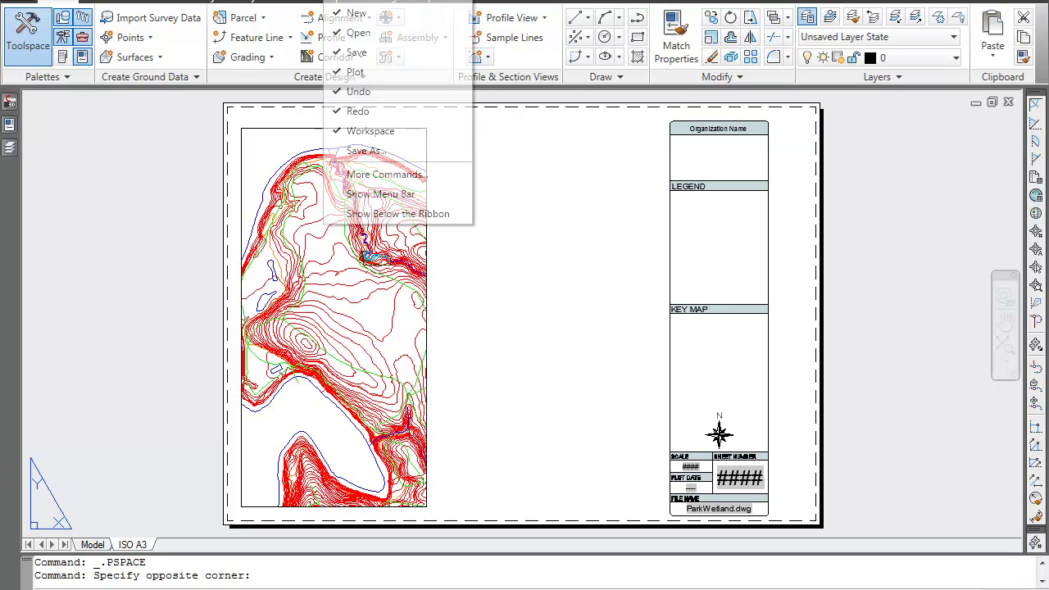
click(246, 1)
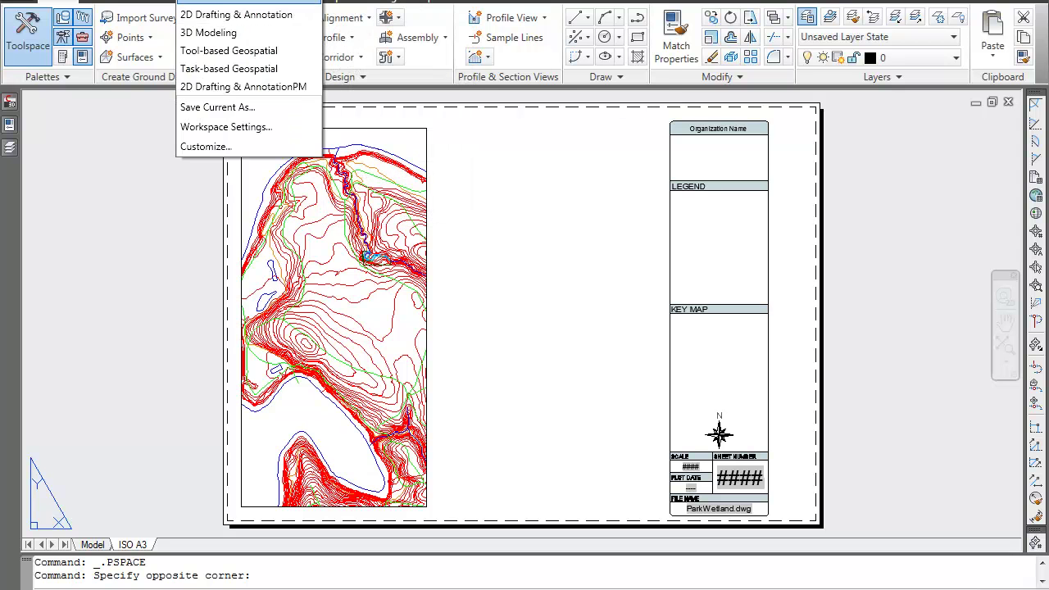
click(284, 14)
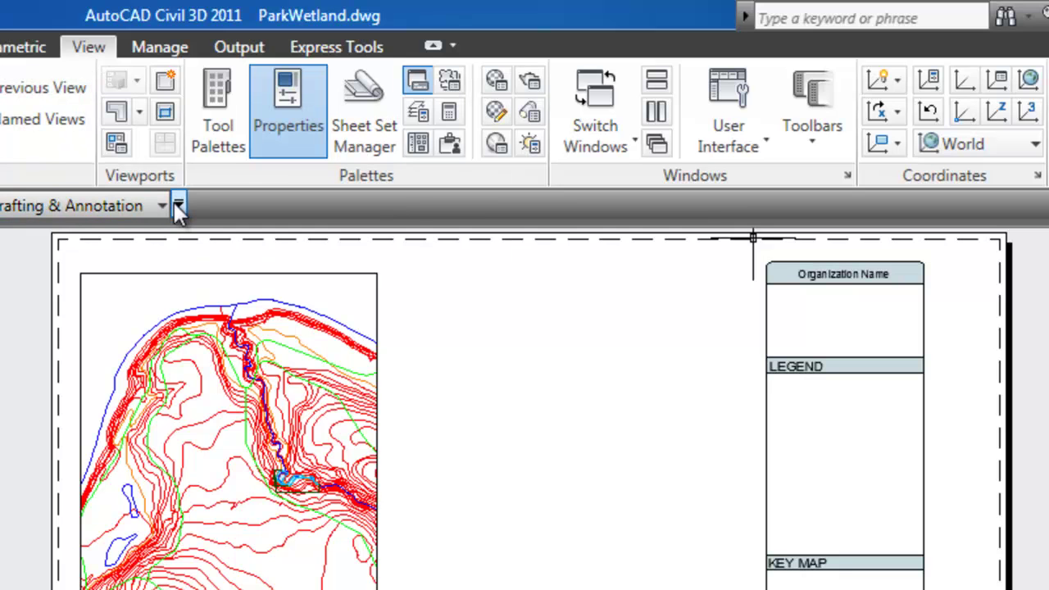
click(179, 204)
click(156, 204)
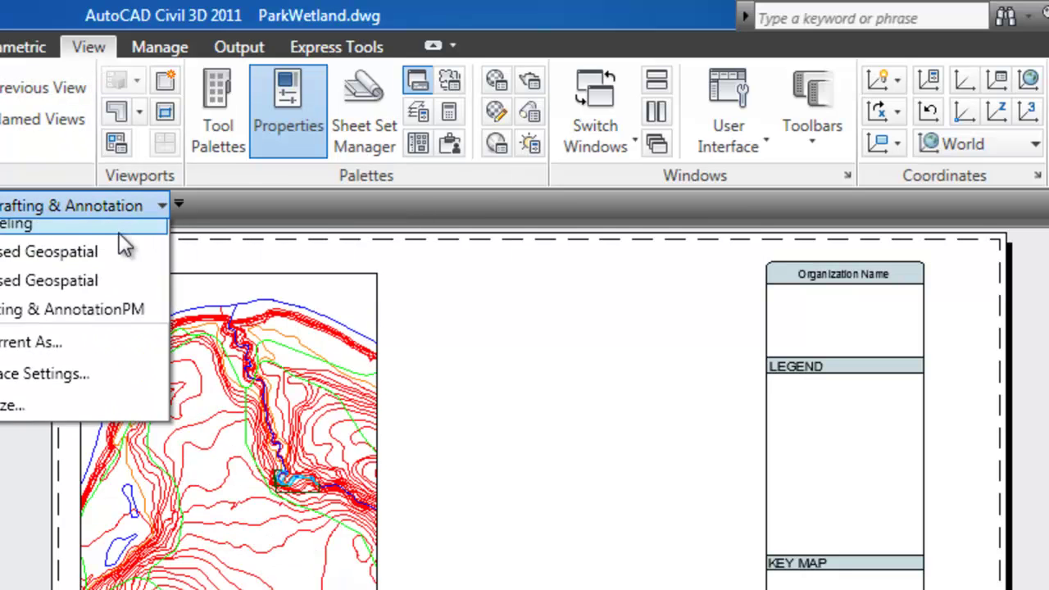
click(32, 263)
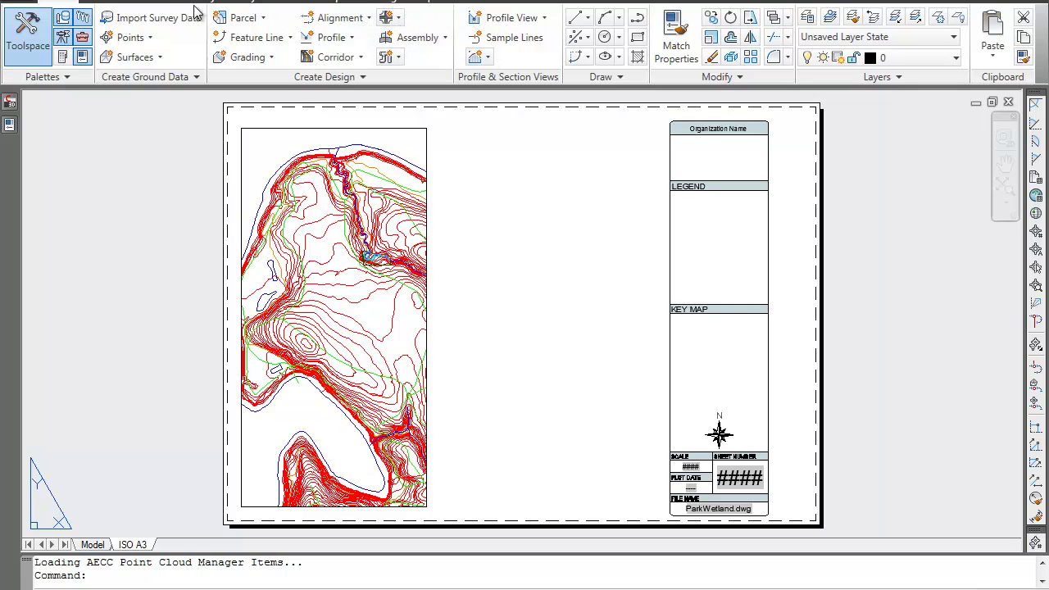
Step: Place a Single new viewport beside the contour strip, showing the whole map
click(291, 2)
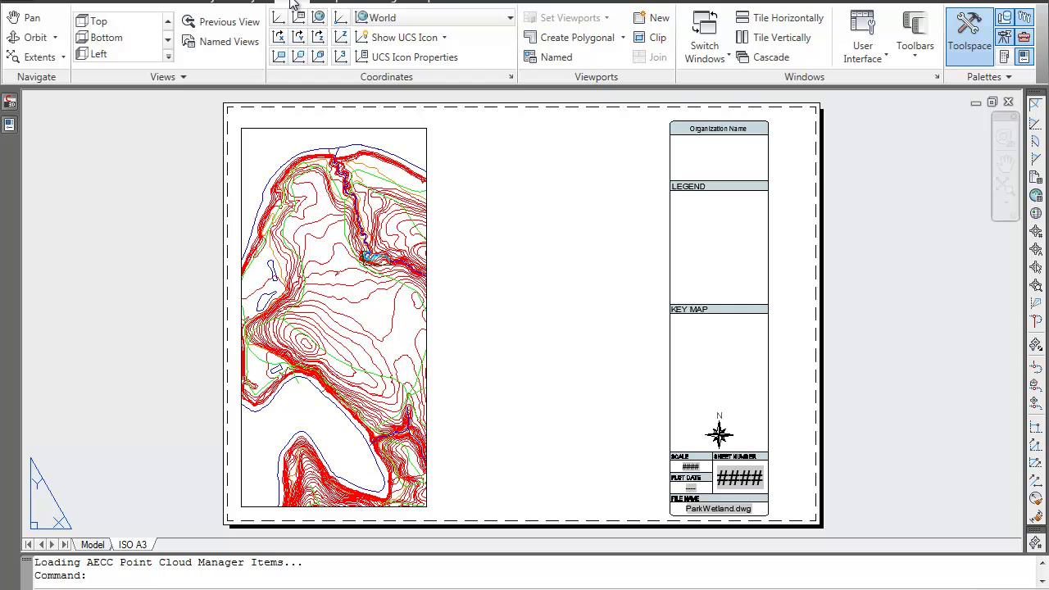
click(645, 24)
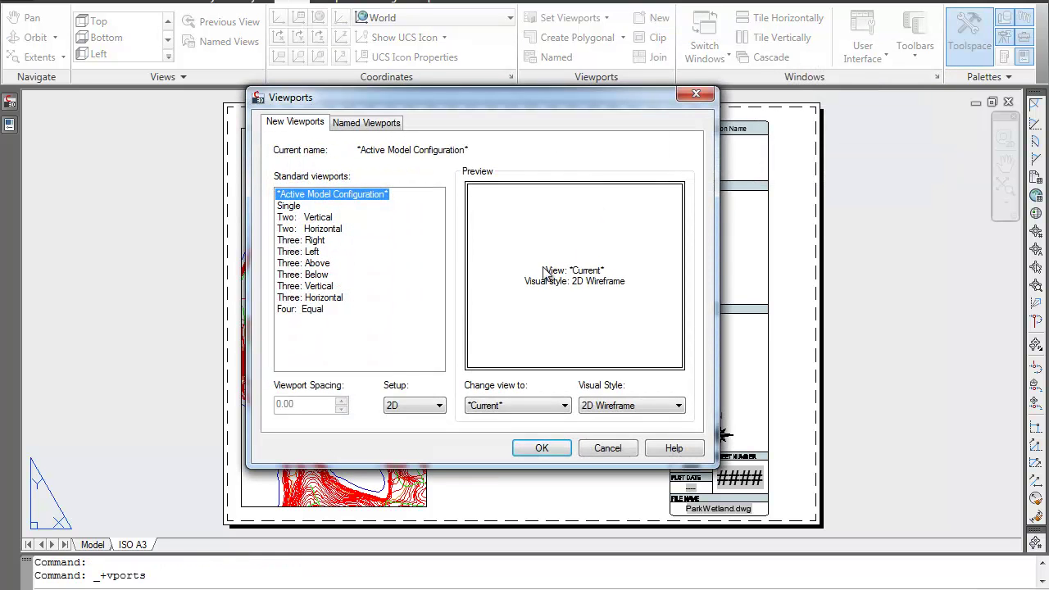
click(289, 206)
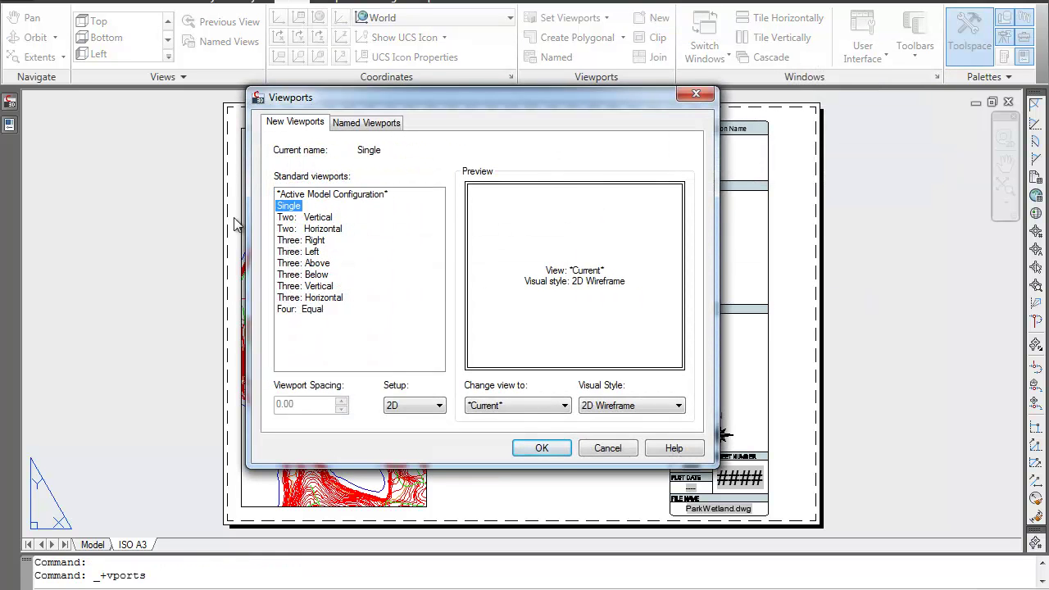
click(542, 448)
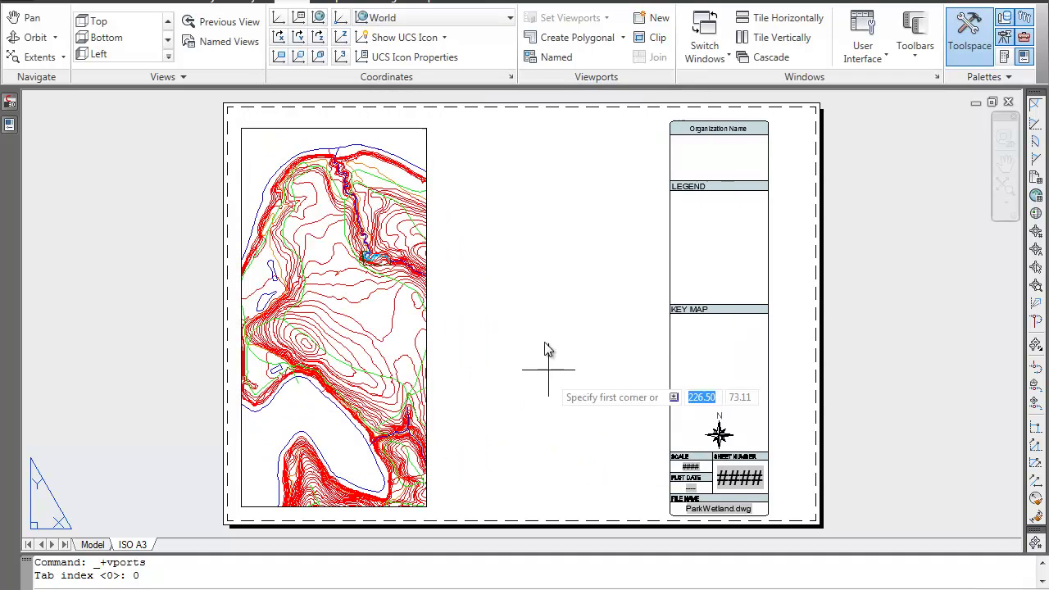
click(434, 128)
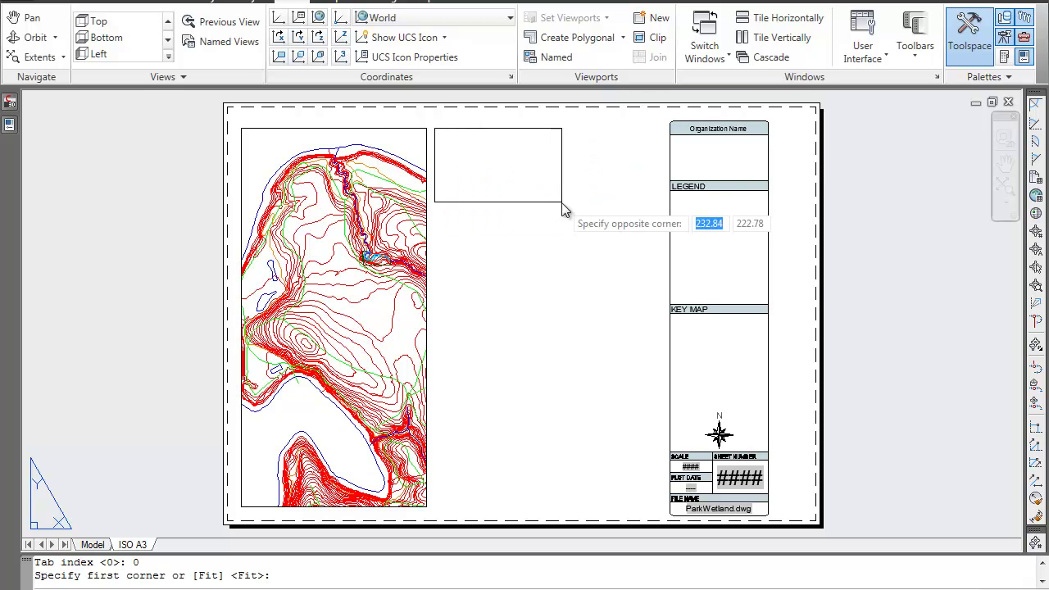
key(Escape)
click(662, 363)
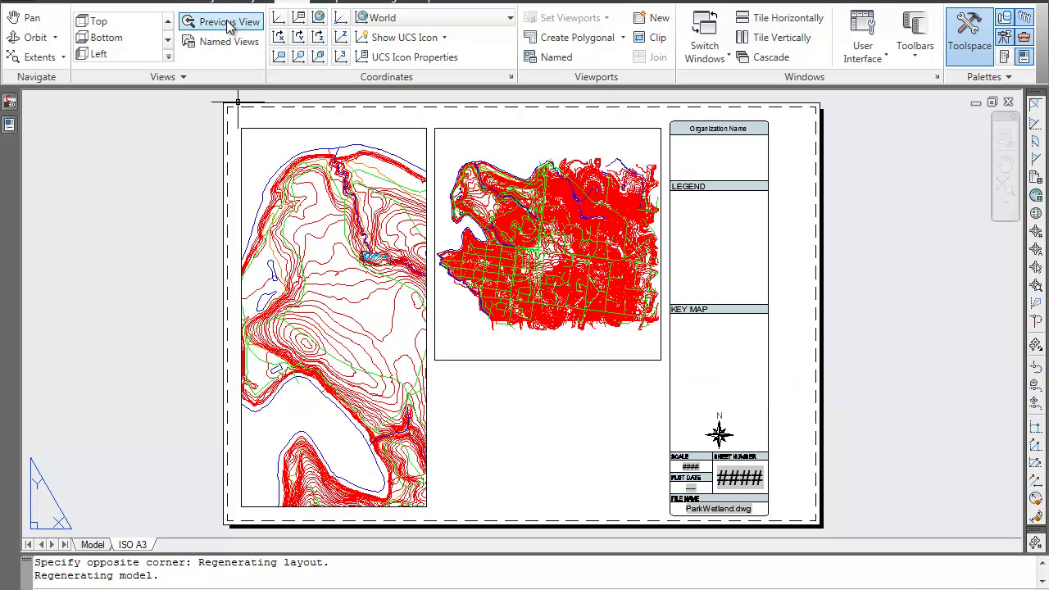
Step: Add another Single viewport below the overview by picking its two corners
click(651, 18)
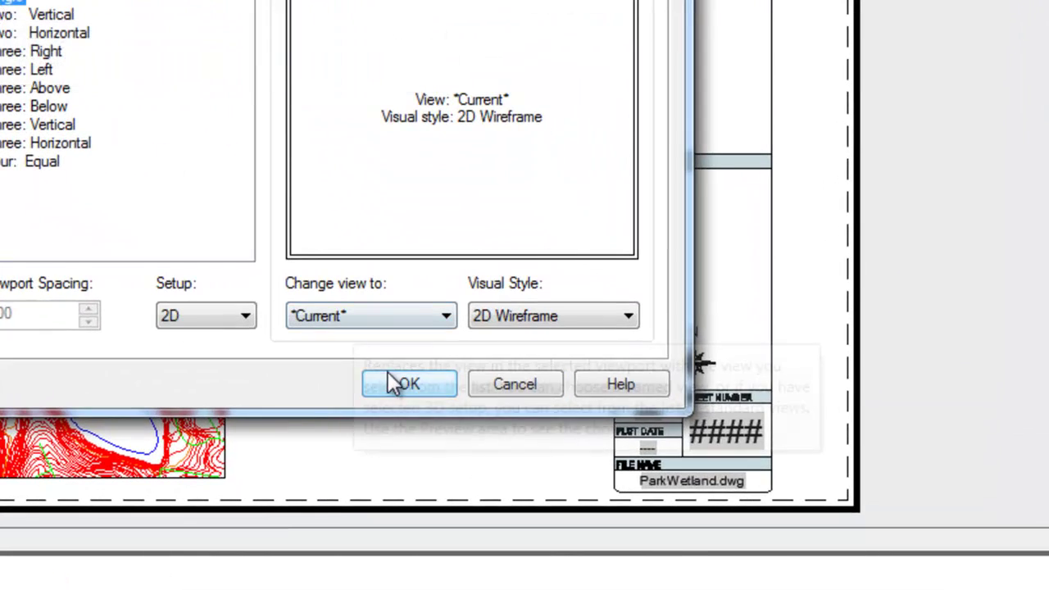
click(390, 379)
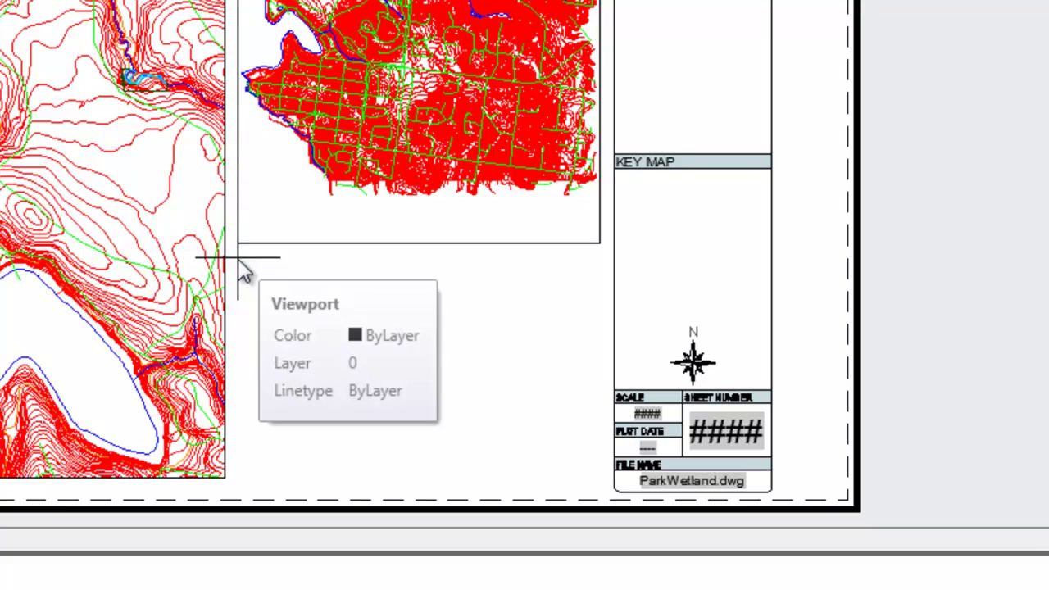
click(238, 258)
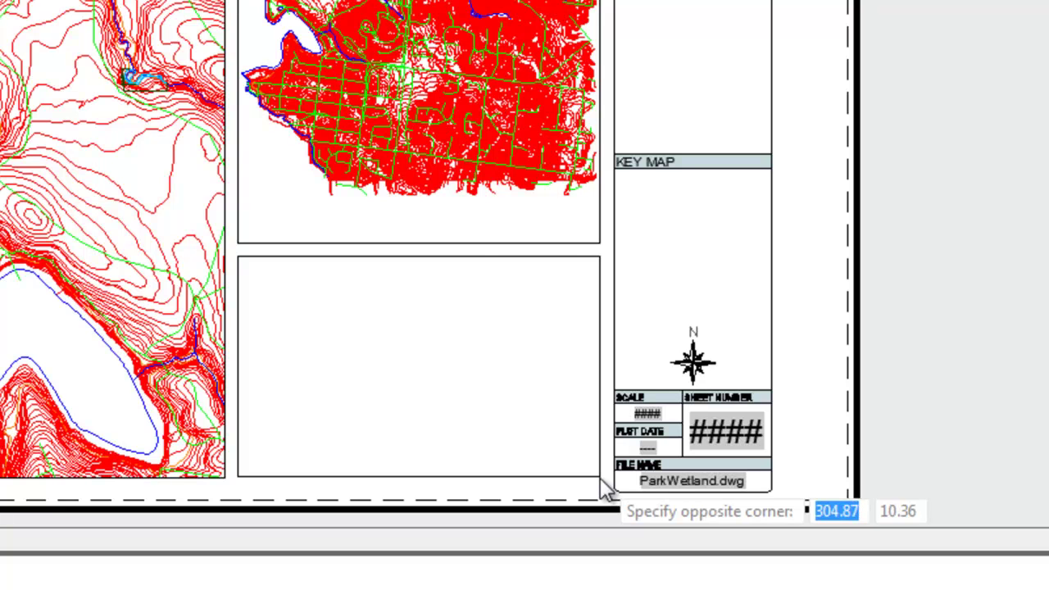
click(600, 479)
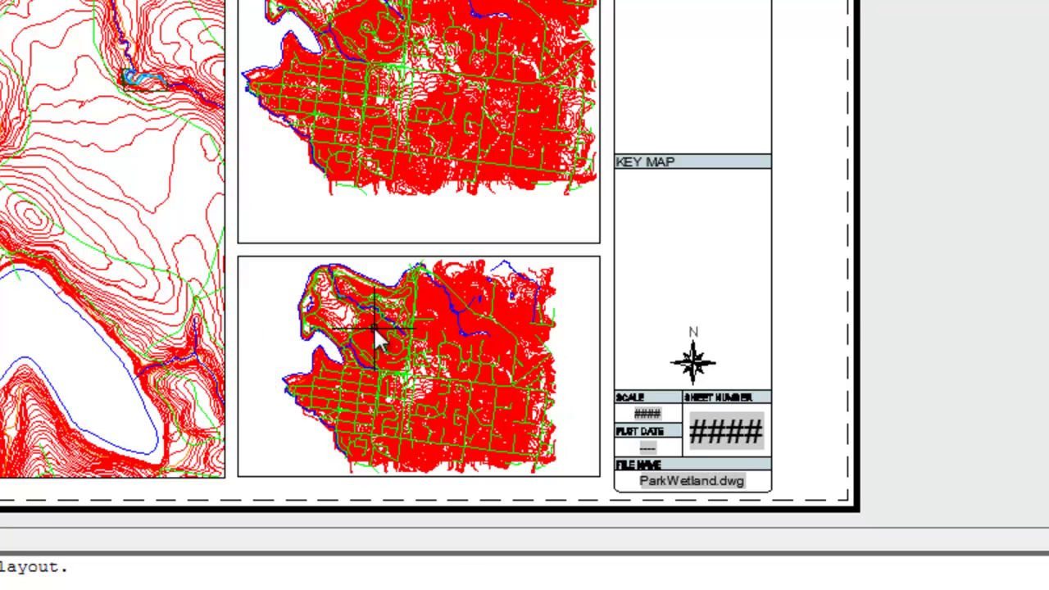
Step: Make the lower viewport current and set its scale to 1:2000
double_click(252, 284)
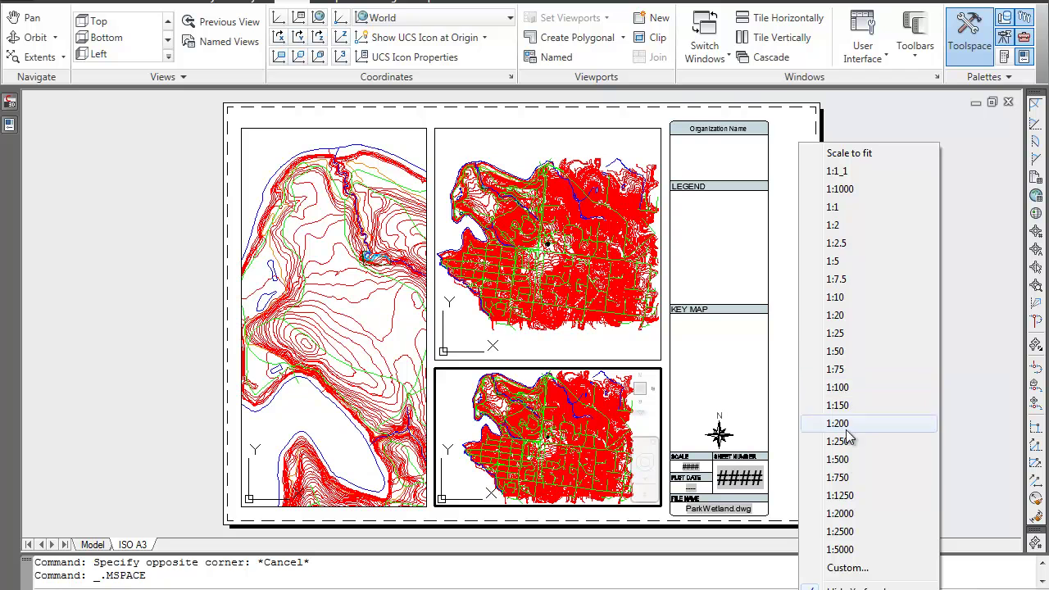
click(847, 513)
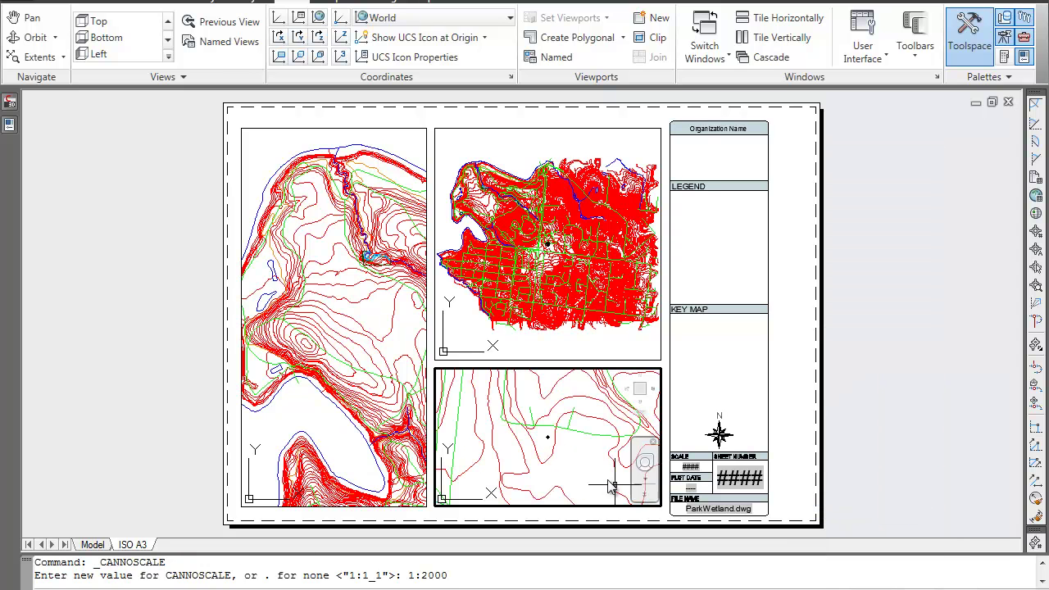
middle_drag(468, 434, 553, 476)
Step: Zoom and pan the lower viewport to centre the wetland bend and river channel
scroll(554, 455, down, 1)
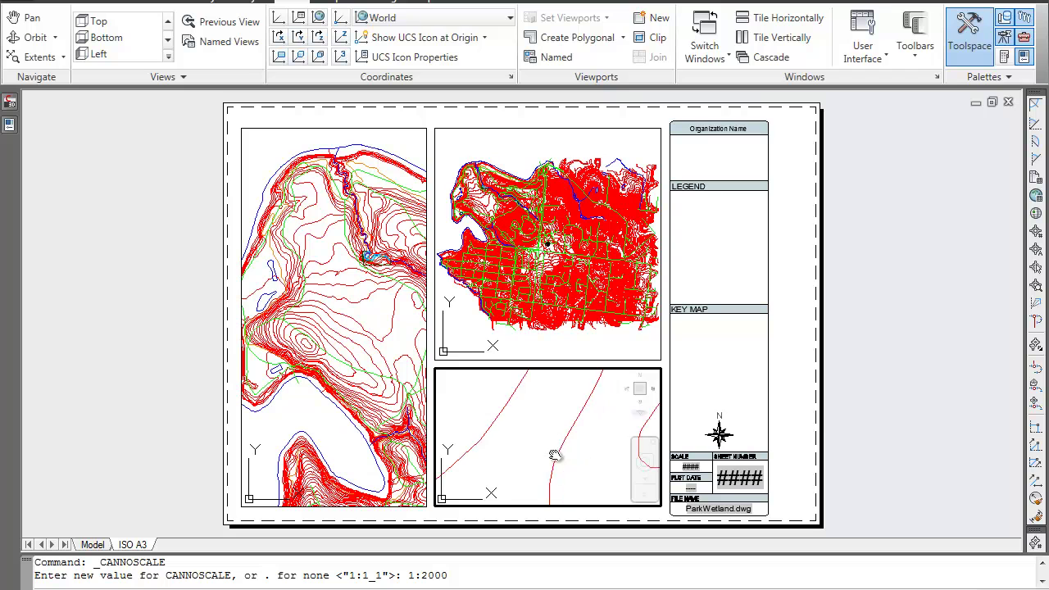
scroll(557, 432, down, 4)
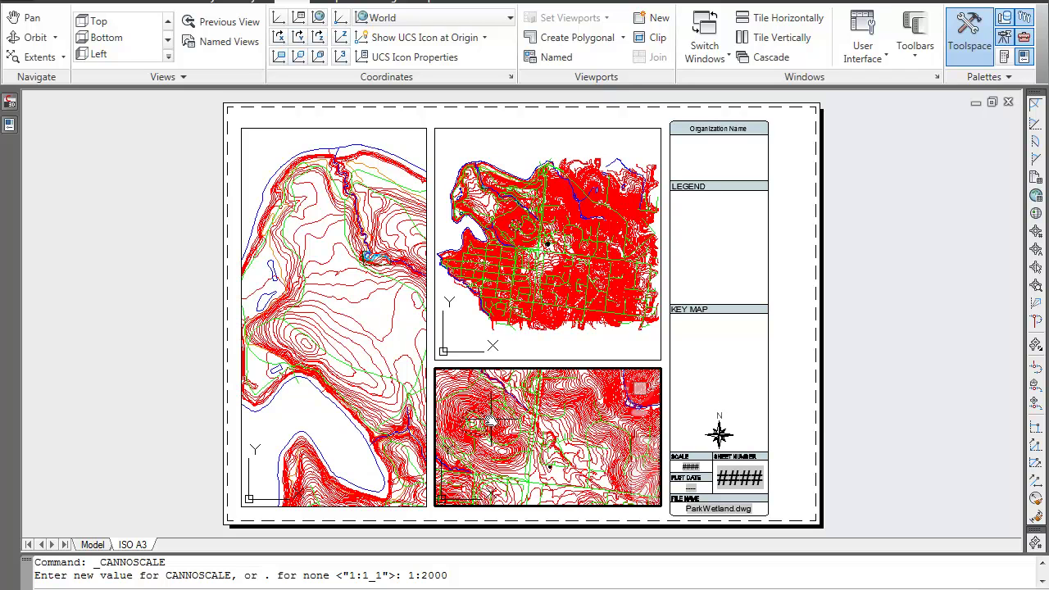
scroll(558, 461, down, 2)
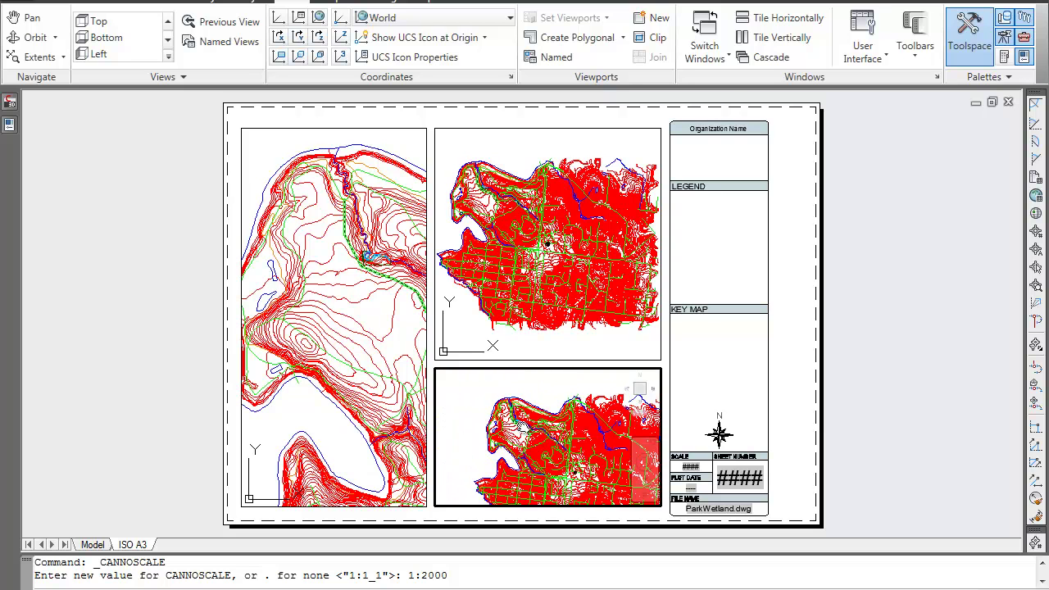
scroll(513, 425, down, 1)
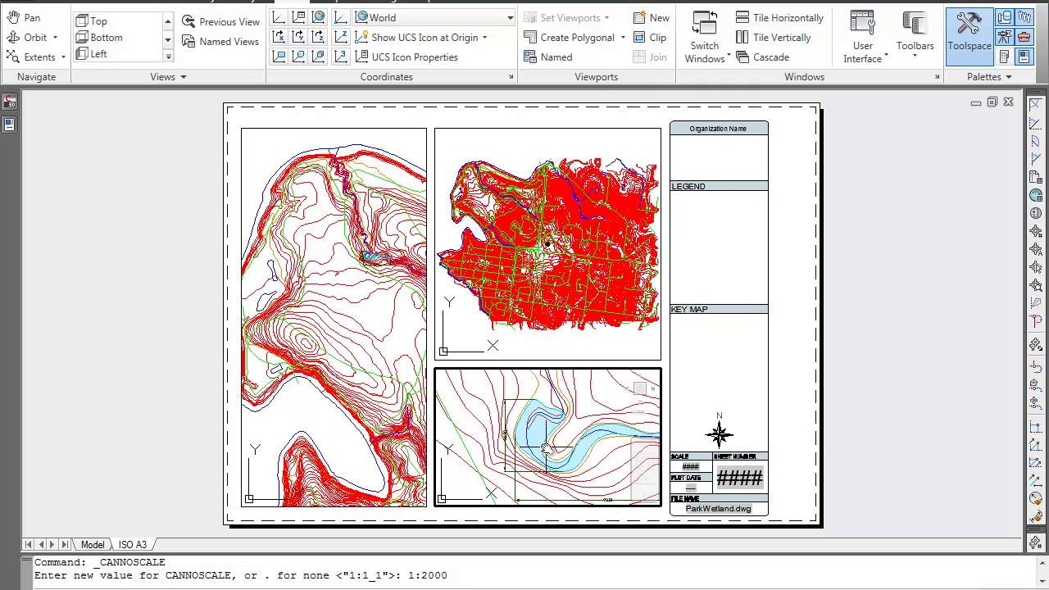
middle_drag(573, 473, 524, 442)
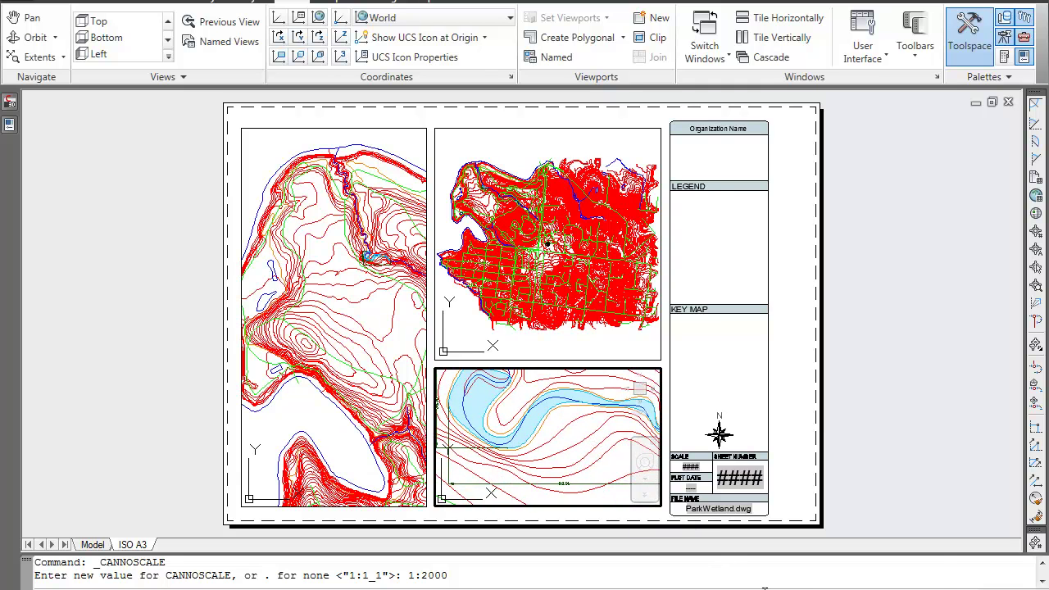
click(844, 587)
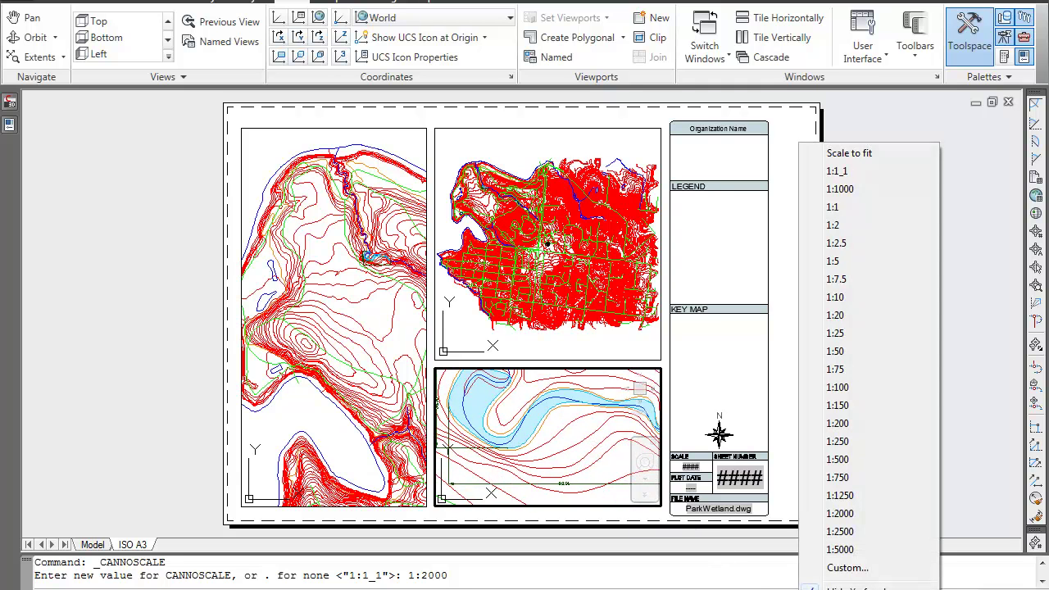
Step: Change the lower viewport from 1:2000 to 1:1000 and recentre the river detail
click(844, 514)
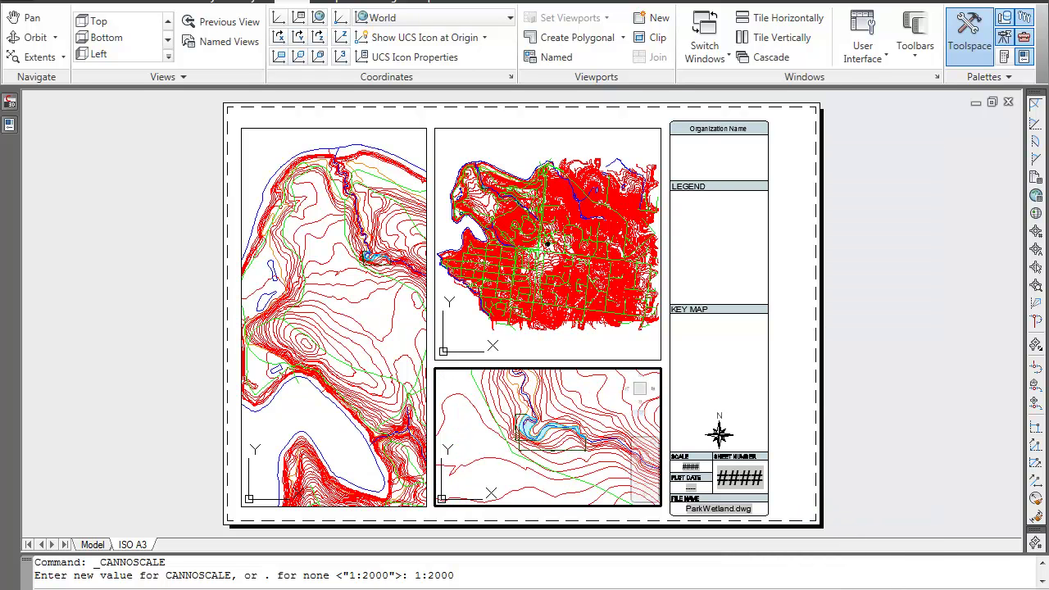
click(845, 188)
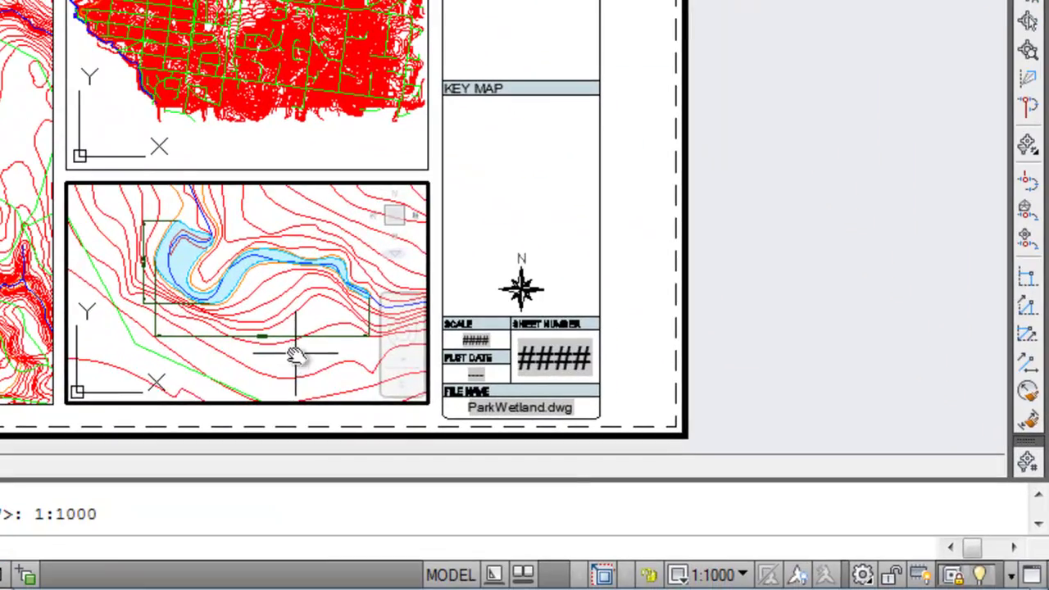
middle_drag(295, 354, 291, 373)
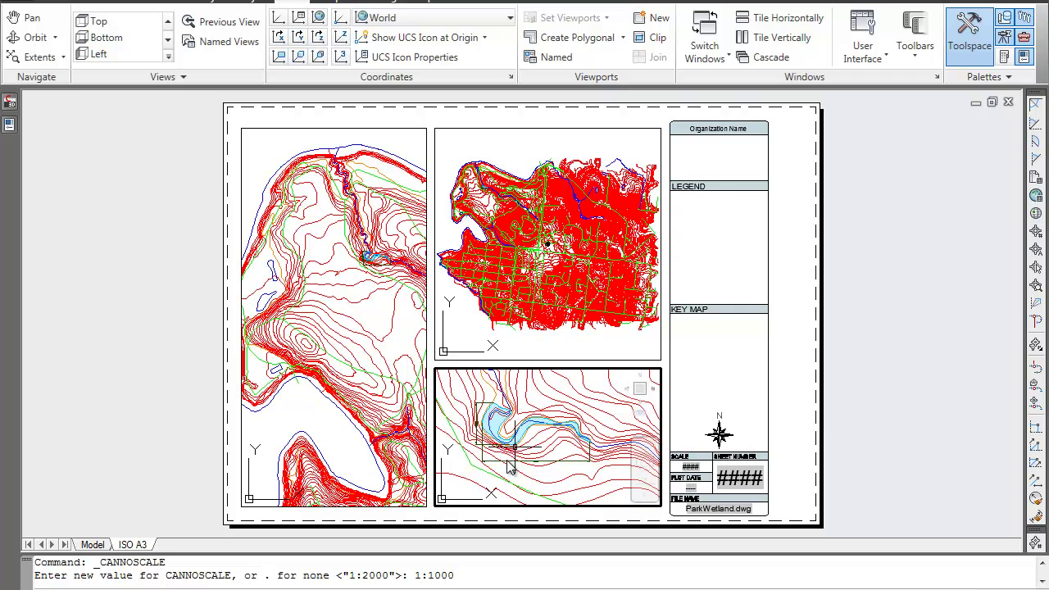
middle_drag(524, 474, 535, 491)
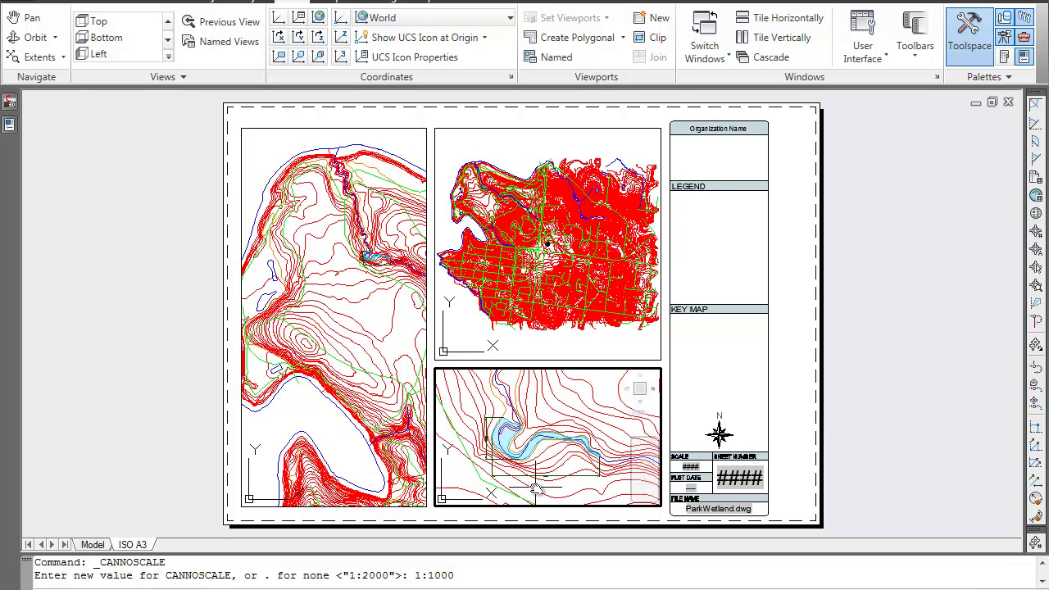
Step: Reapply the 1:1000 scale to the river detail viewport and lock the viewport display
click(799, 586)
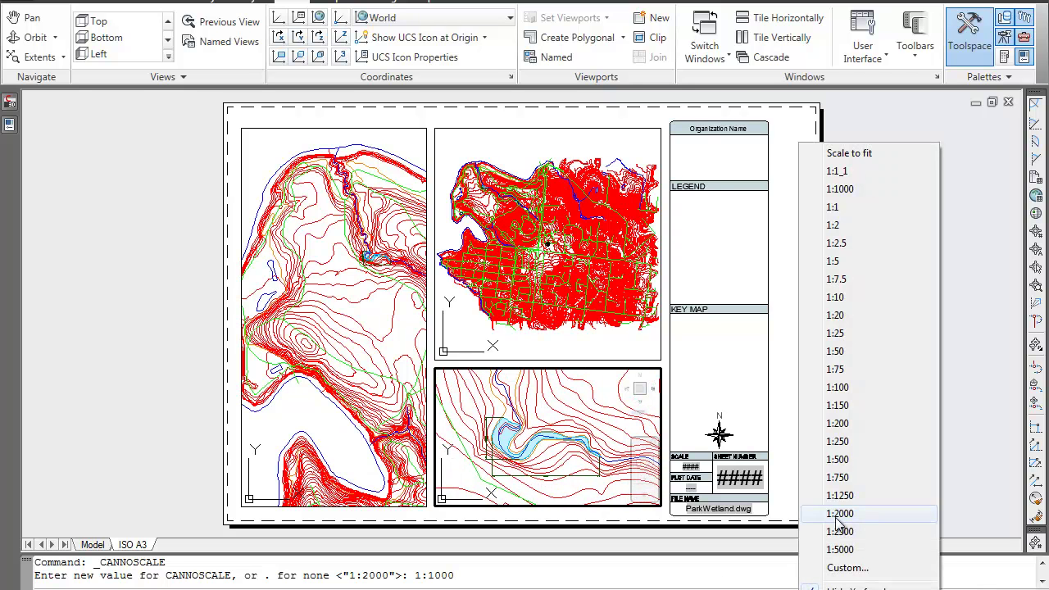
click(844, 189)
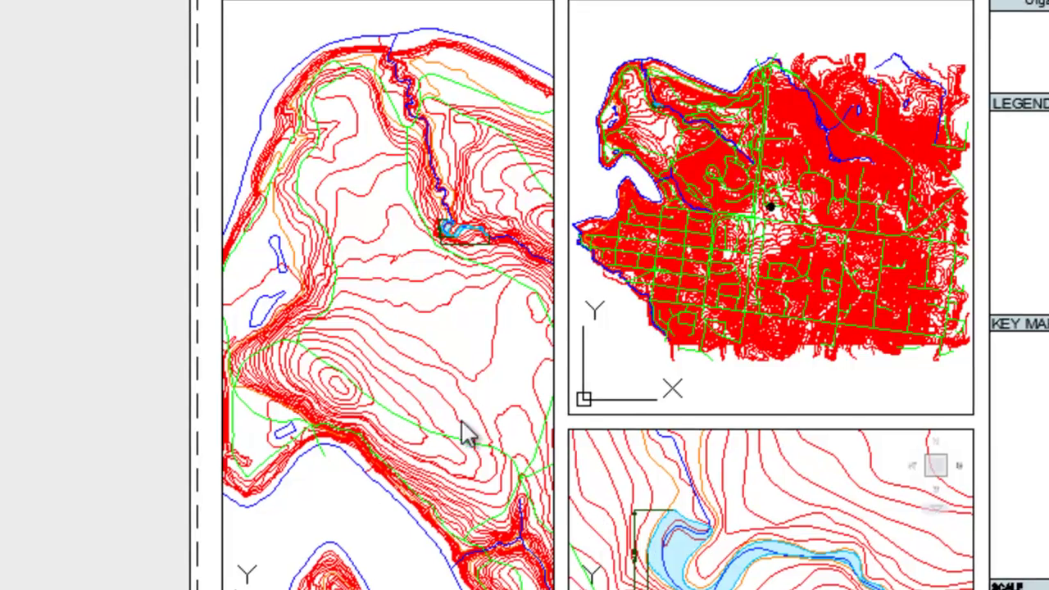
click(351, 339)
click(351, 339)
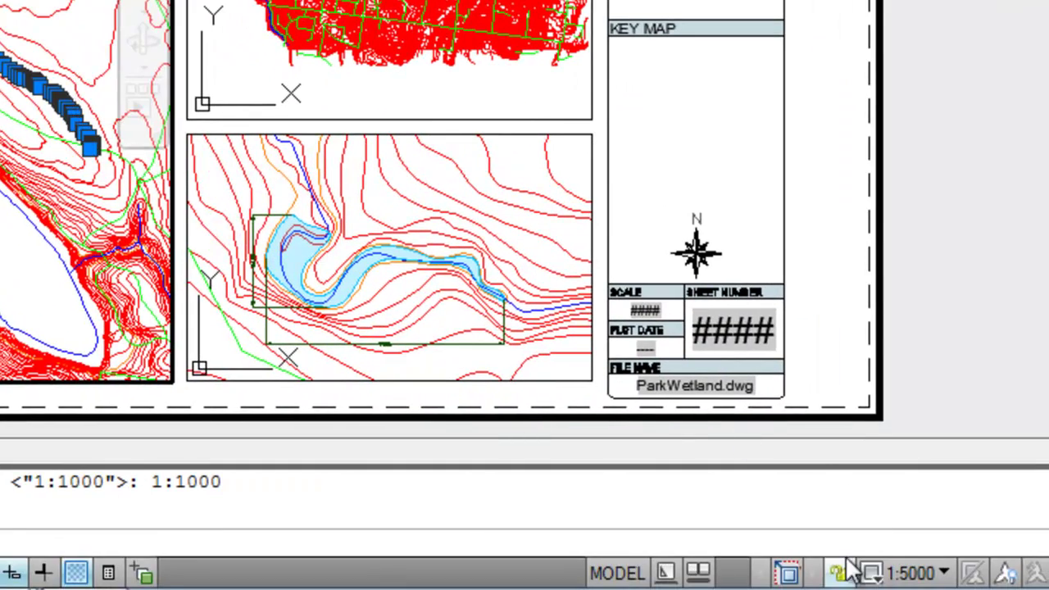
click(837, 571)
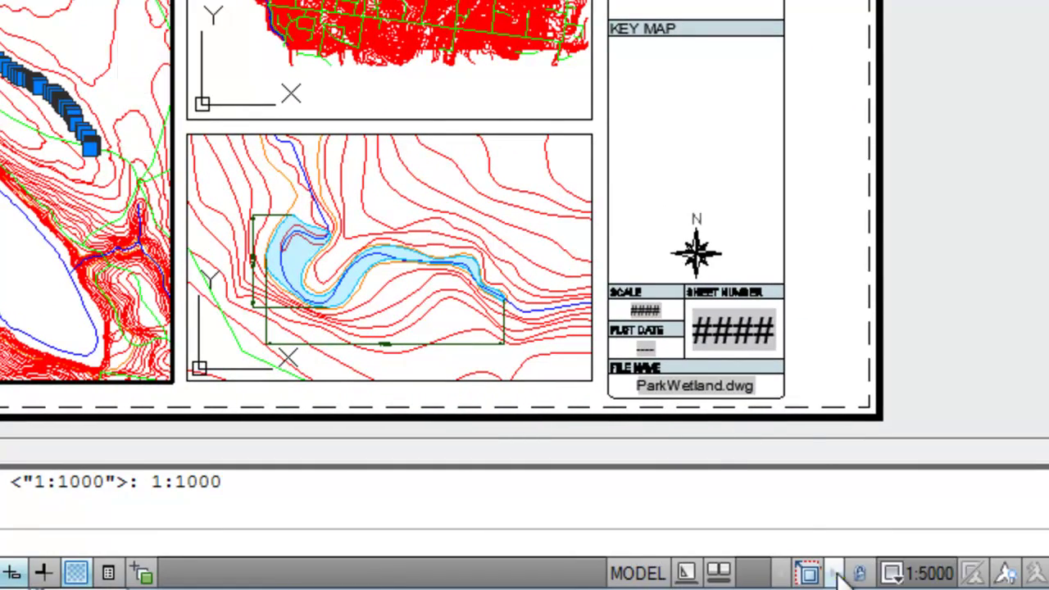